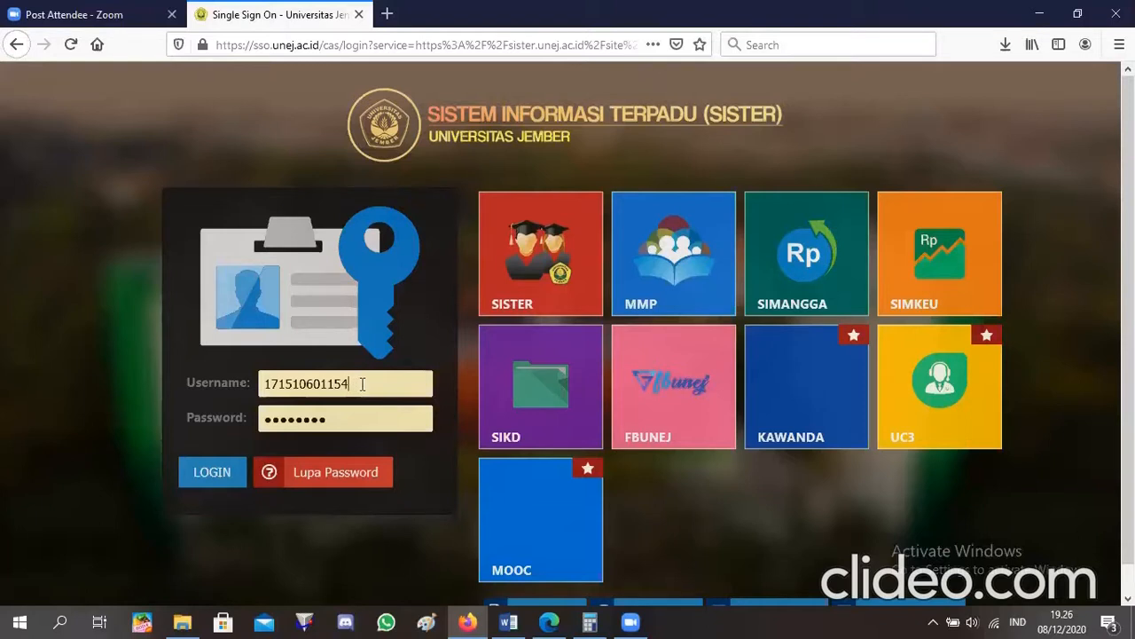
Step: Log in to the SISTER portal using the student's username and password already filled in
{"action": "left_click", "coordinate": [362, 383]}
{"action": "left_click", "coordinate": [450, 389]}
{"action": "left_click", "coordinate": [339, 413]}
{"action": "left_click", "coordinate": [205, 476]}
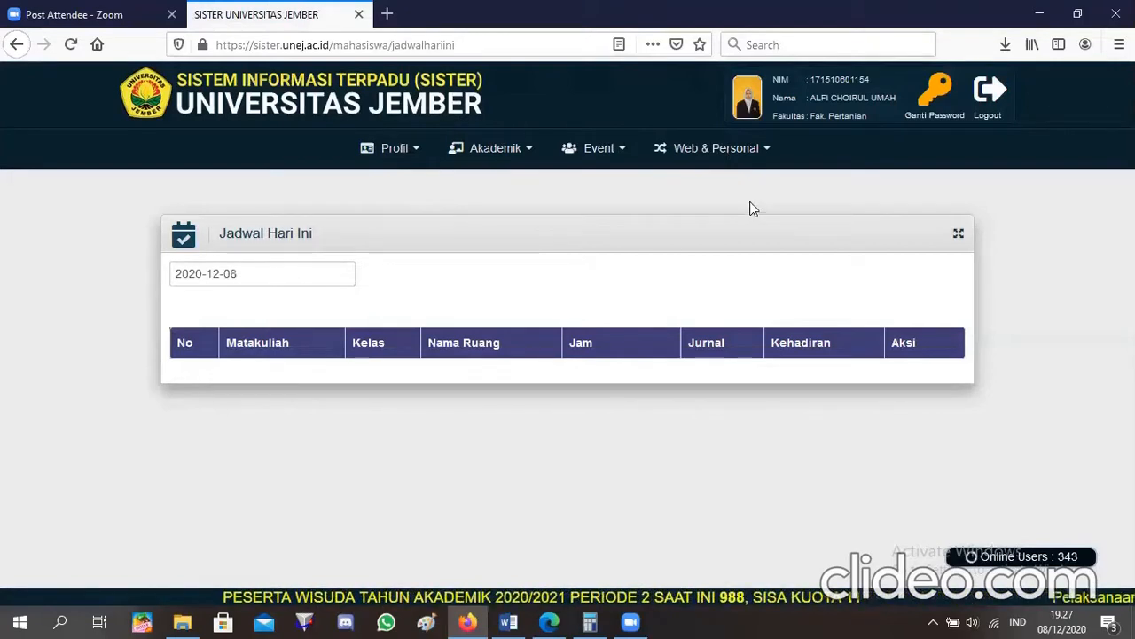
Step: Open the E-learning site from SISTER and go to the PKM UNIVERSITAS JEMBER course
{"action": "left_click", "coordinate": [749, 153]}
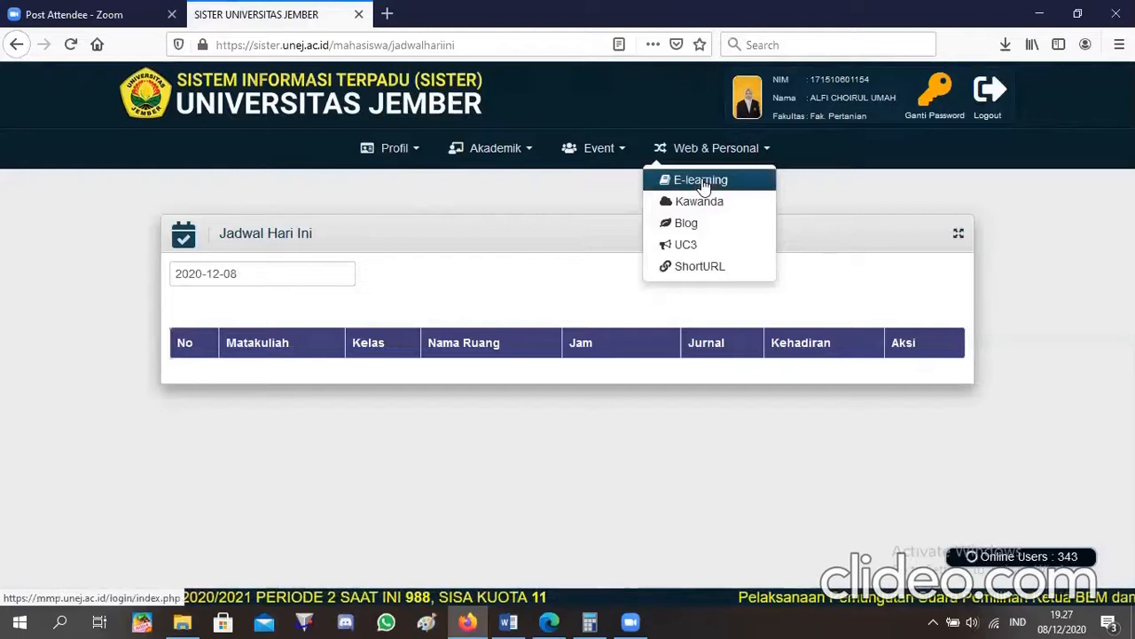
{"action": "left_click", "coordinate": [703, 183]}
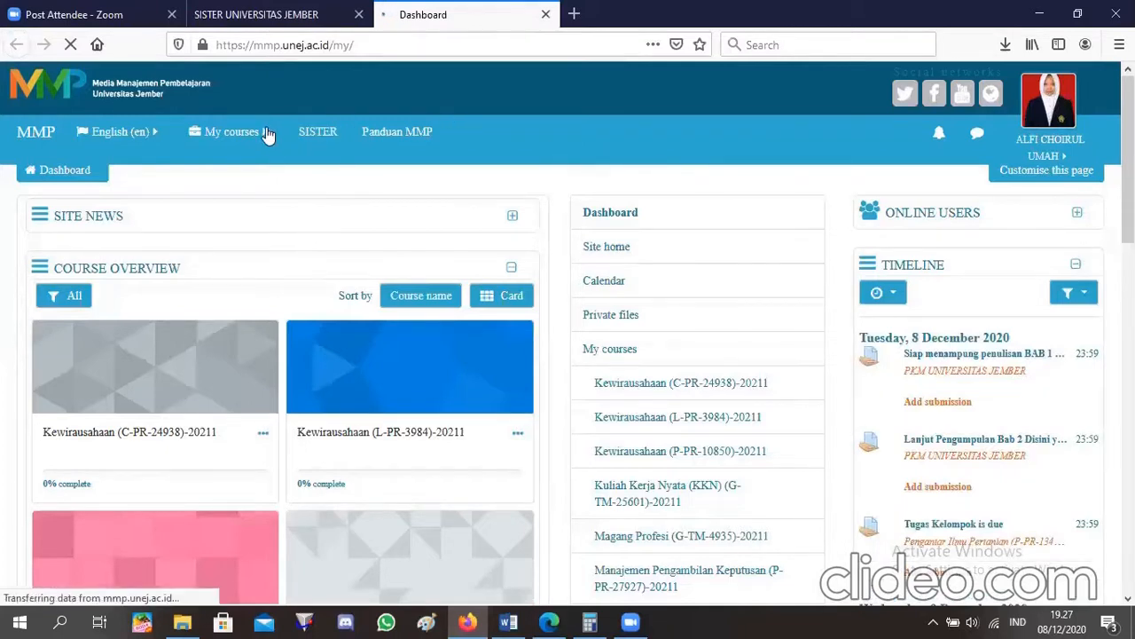
{"action": "mouse_move", "coordinate": [266, 131]}
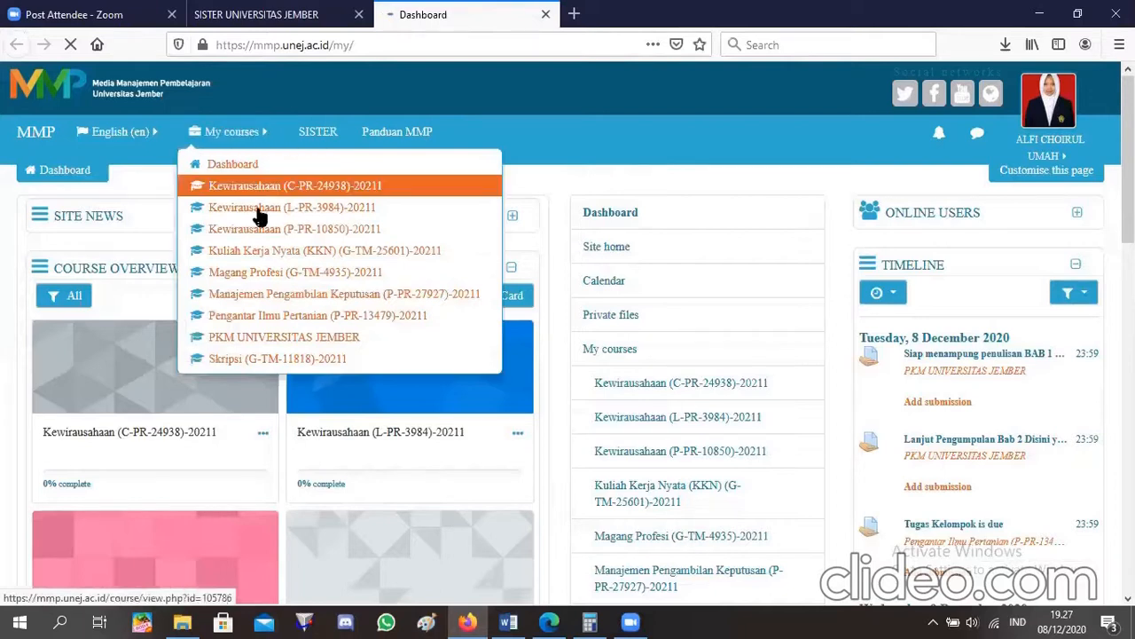
{"action": "left_click", "coordinate": [268, 338]}
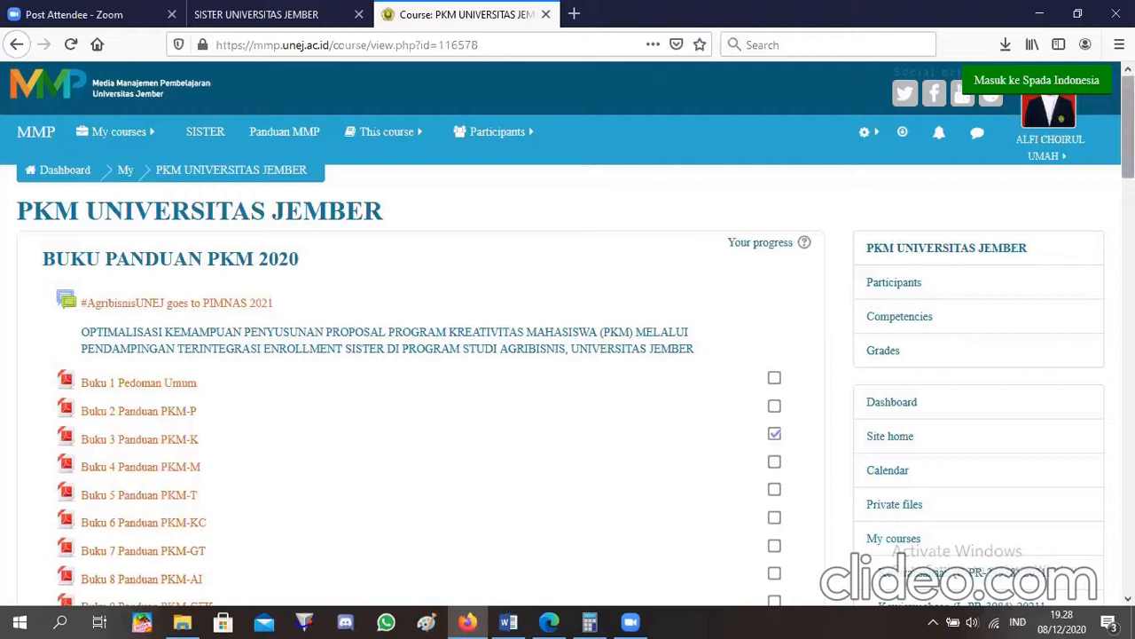
Step: Examine the course page from the PKM guide books through the session sections and the later Pertemuan headings
{"action": "scroll", "coordinate": [795, 129], "scroll_direction": "down", "scroll_amount": 2}
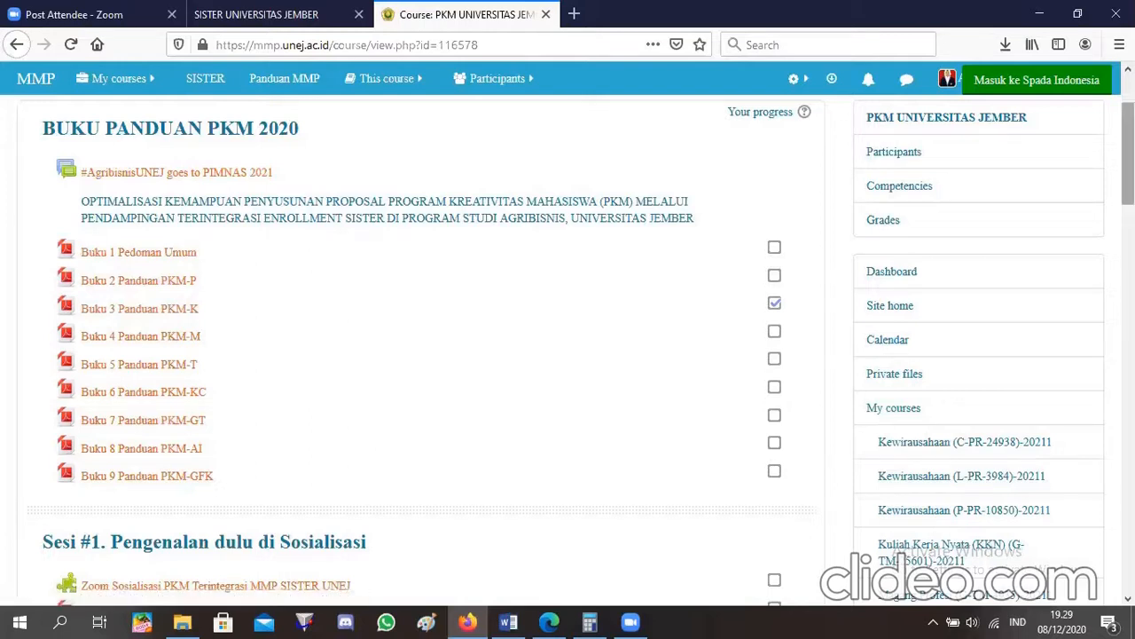
{"action": "scroll", "coordinate": [872, 310], "scroll_direction": "down", "scroll_amount": 2}
{"action": "scroll", "coordinate": [568, 351], "scroll_direction": "down", "scroll_amount": 3}
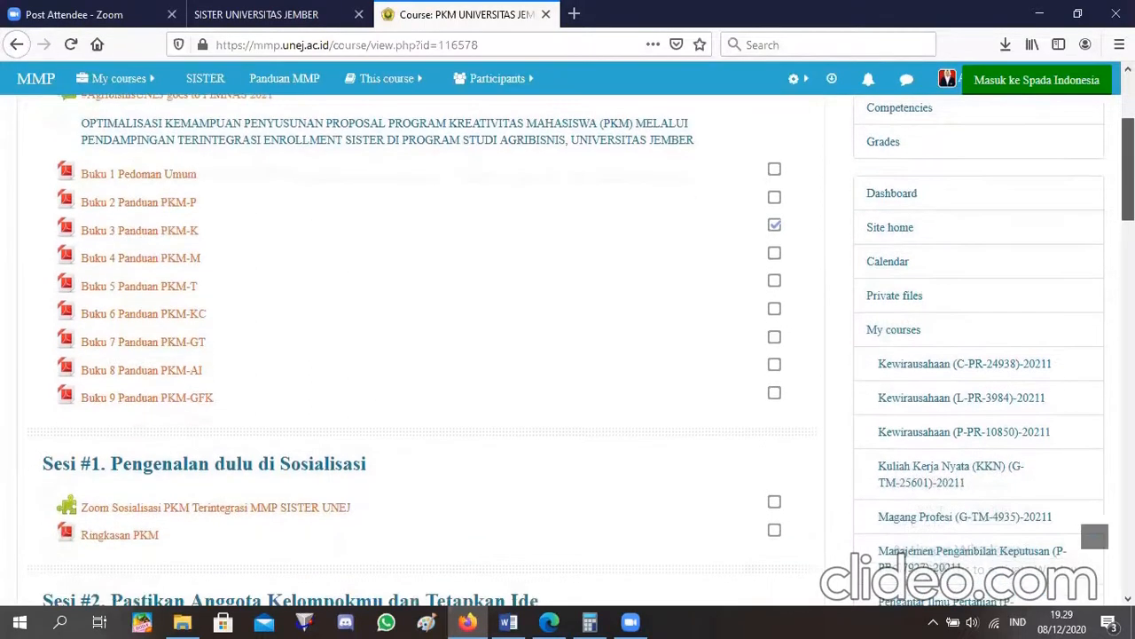
{"action": "scroll", "coordinate": [598, 121], "scroll_direction": "down", "scroll_amount": 3}
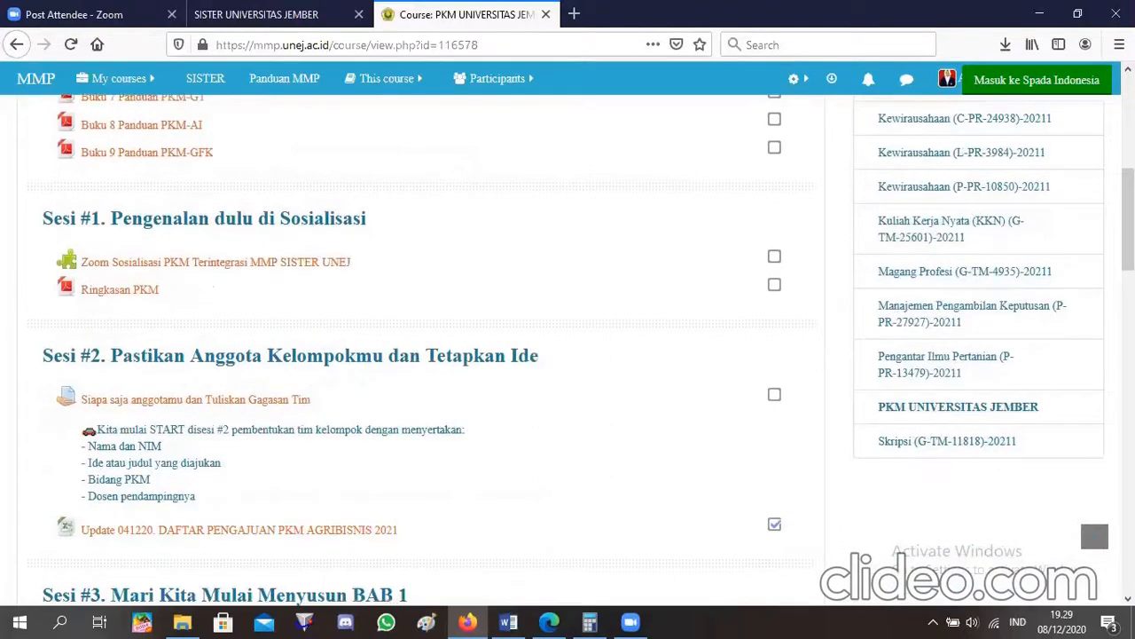
{"action": "scroll", "coordinate": [1127, 218], "scroll_direction": "down", "scroll_amount": 1}
{"action": "scroll", "coordinate": [1127, 217], "scroll_direction": "down", "scroll_amount": 8}
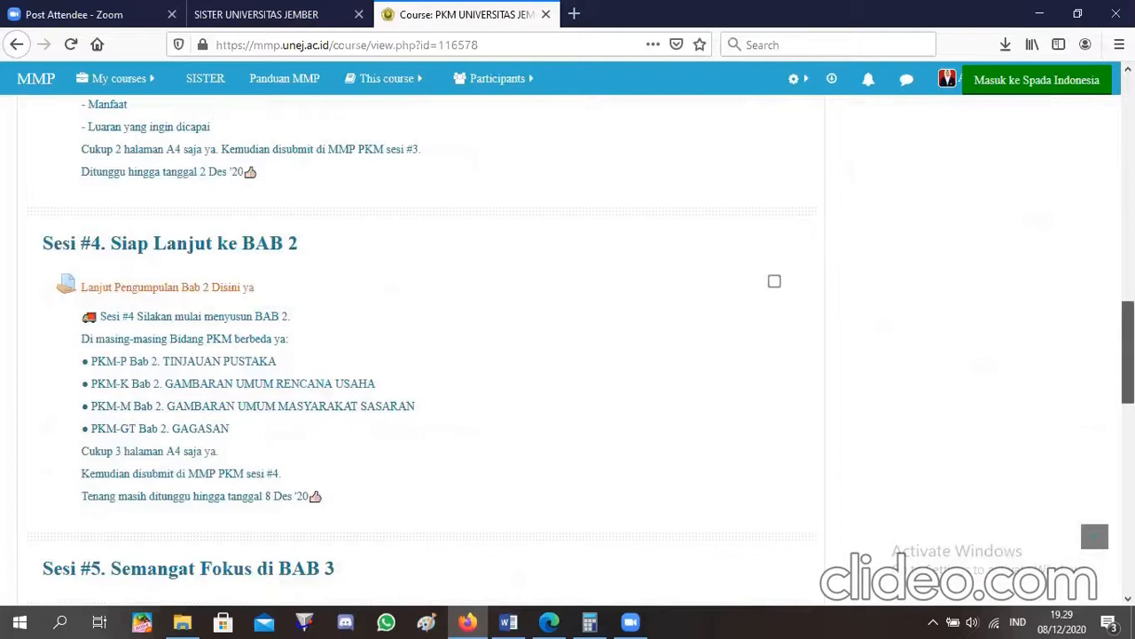
{"action": "scroll", "coordinate": [1127, 355], "scroll_direction": "down", "scroll_amount": 3}
{"action": "scroll", "coordinate": [1127, 408], "scroll_direction": "down", "scroll_amount": 2}
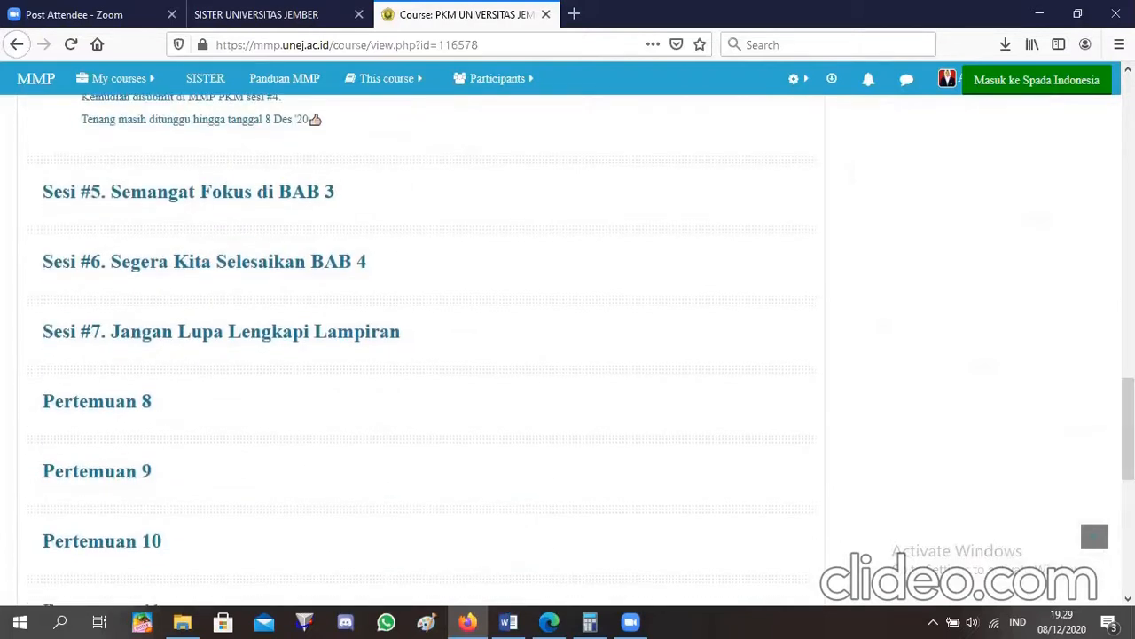
Step: Download "Update 041220. DAFTAR PENGAJUAN PKM AGRIBISNIS 2021" from Sesi #2, open it in Excel and dismiss the activation wizard
{"action": "left_click_drag", "start_coordinate": [1128, 427], "coordinate": [1128, 228]}
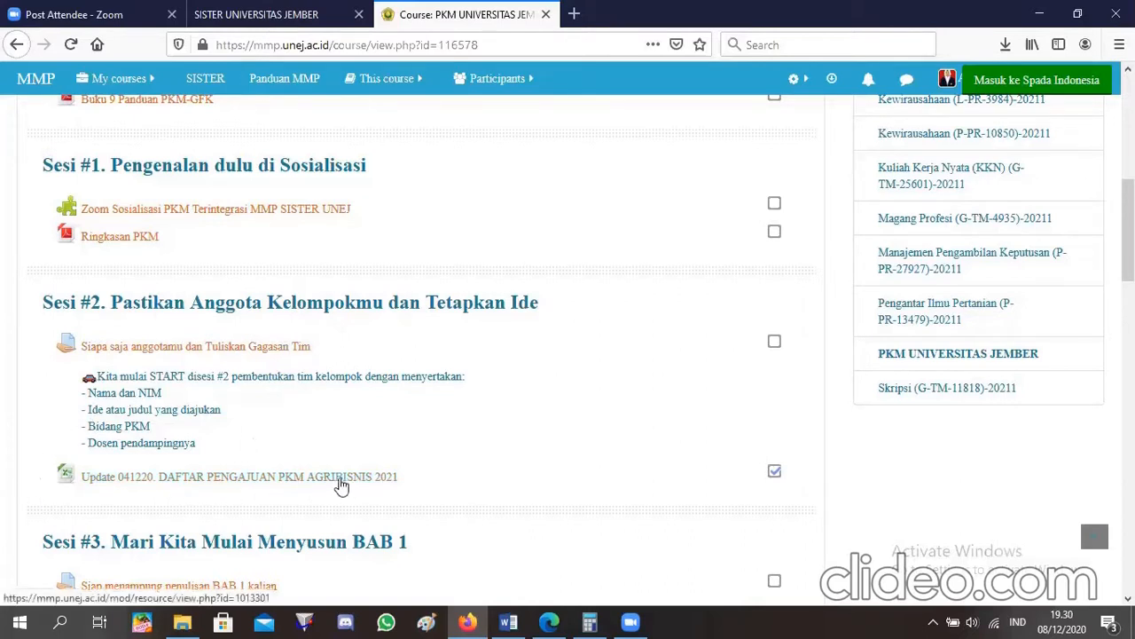
{"action": "left_click", "coordinate": [306, 482]}
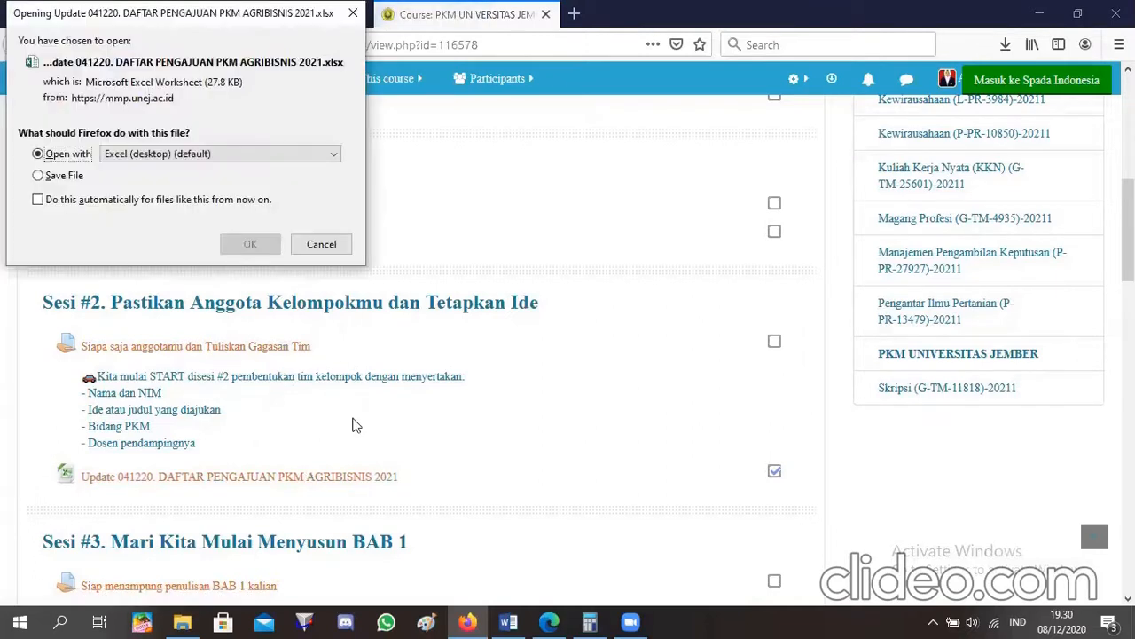
{"action": "left_click", "coordinate": [248, 246]}
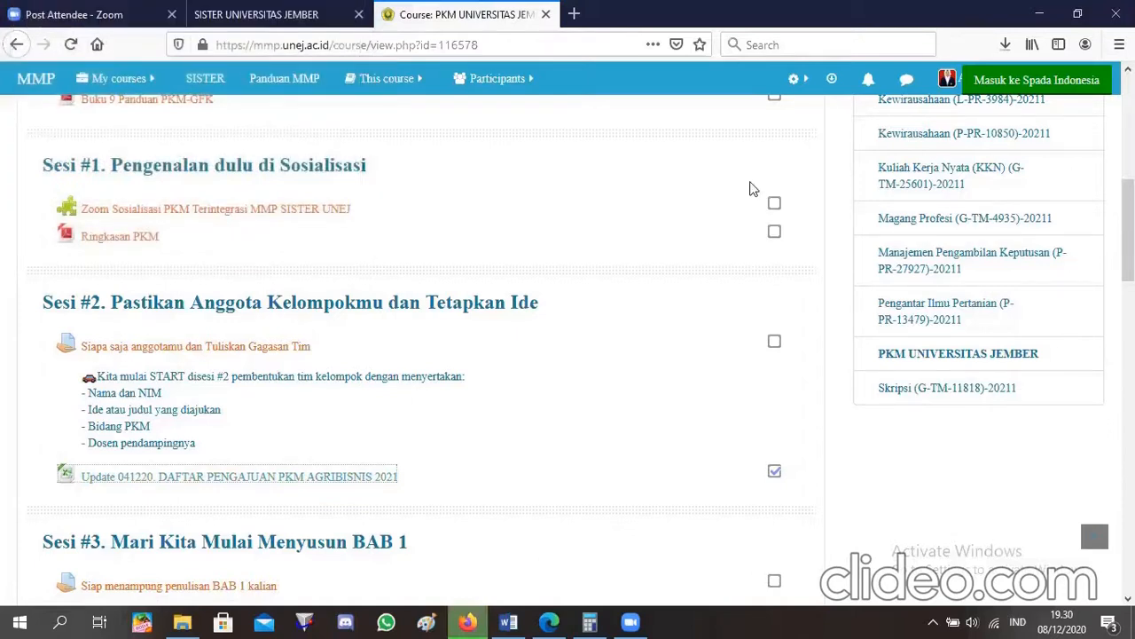
{"action": "left_click", "coordinate": [1005, 47]}
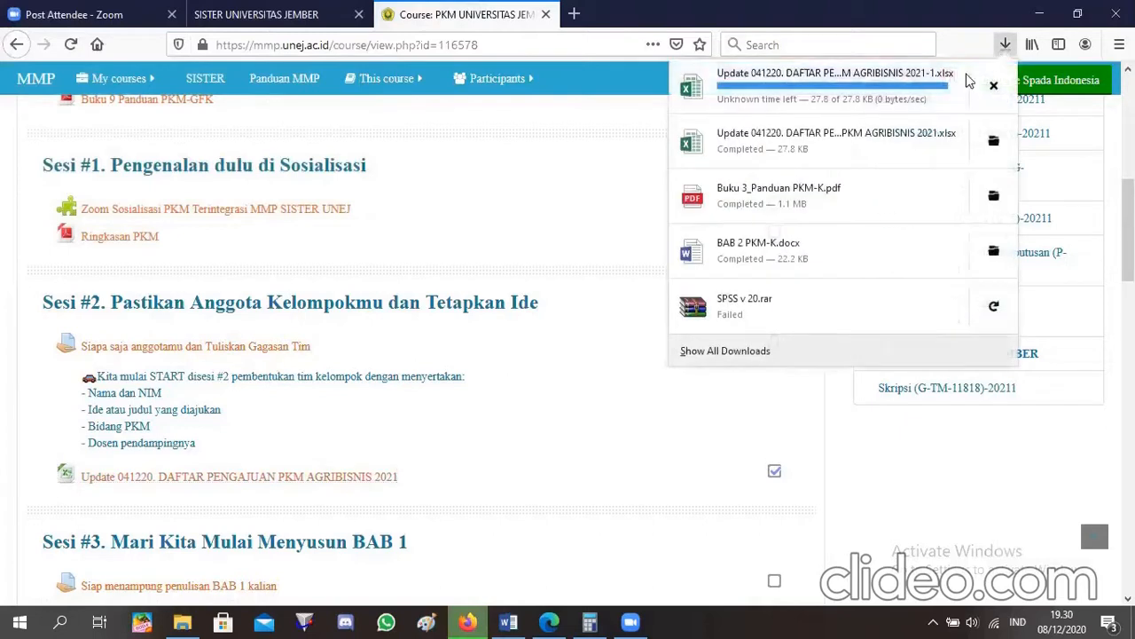
{"action": "left_click", "coordinate": [899, 145]}
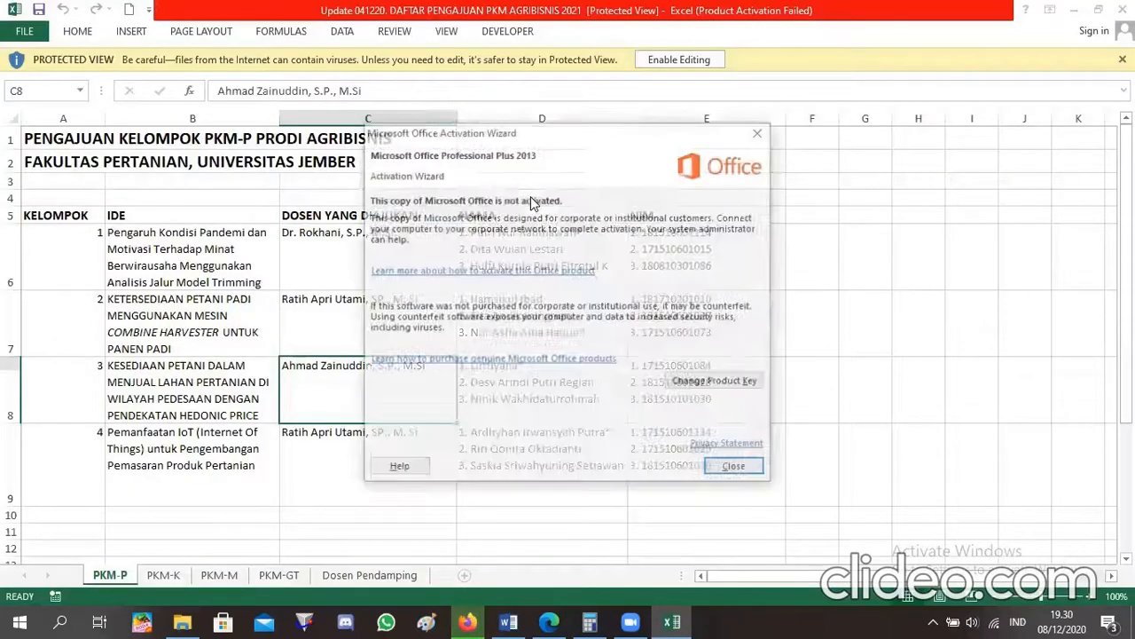
{"action": "left_click", "coordinate": [761, 133]}
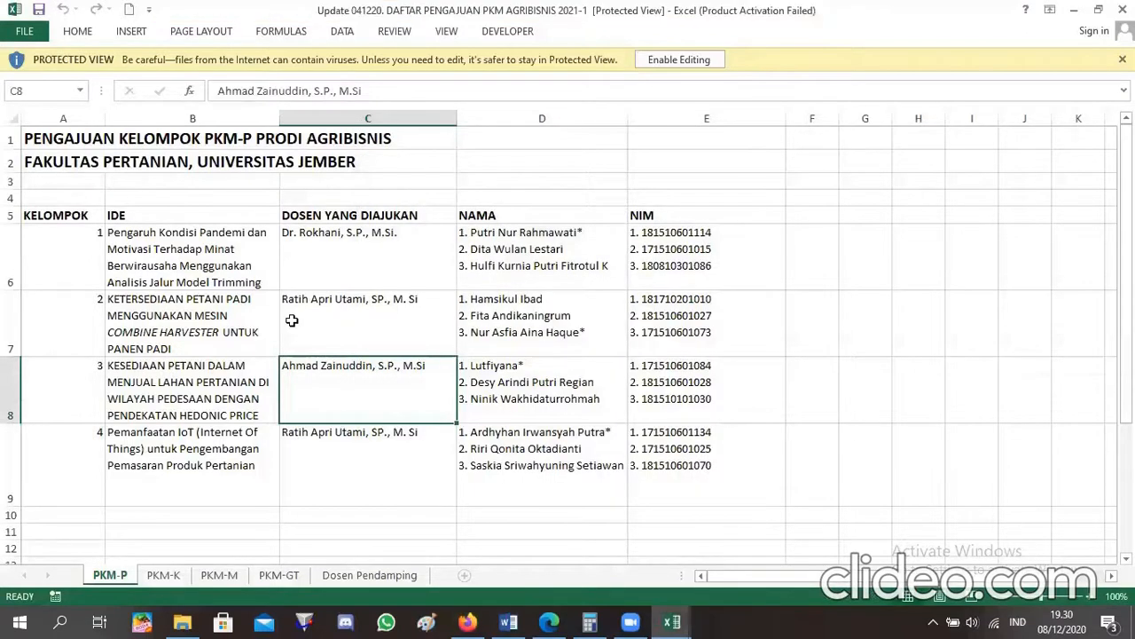
Step: Look through the PKM-K, PKM-M, PKM-GT and Dosen Pendamping sheets of the workbook
{"action": "left_click", "coordinate": [160, 577]}
{"action": "left_click", "coordinate": [221, 576]}
{"action": "left_click", "coordinate": [280, 575]}
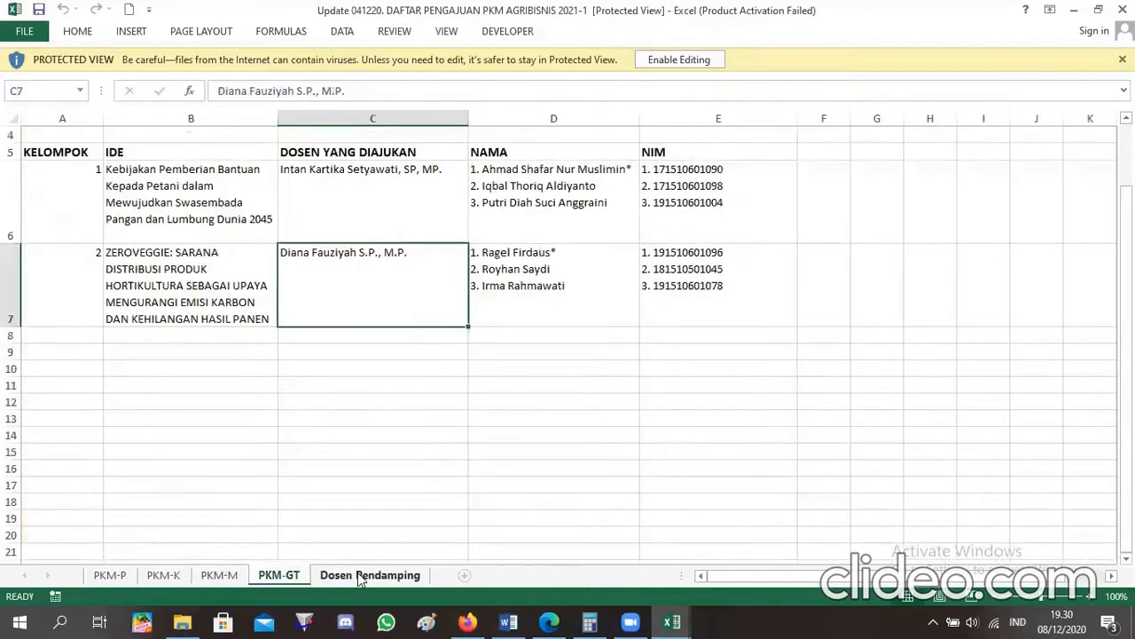
{"action": "left_click", "coordinate": [359, 575]}
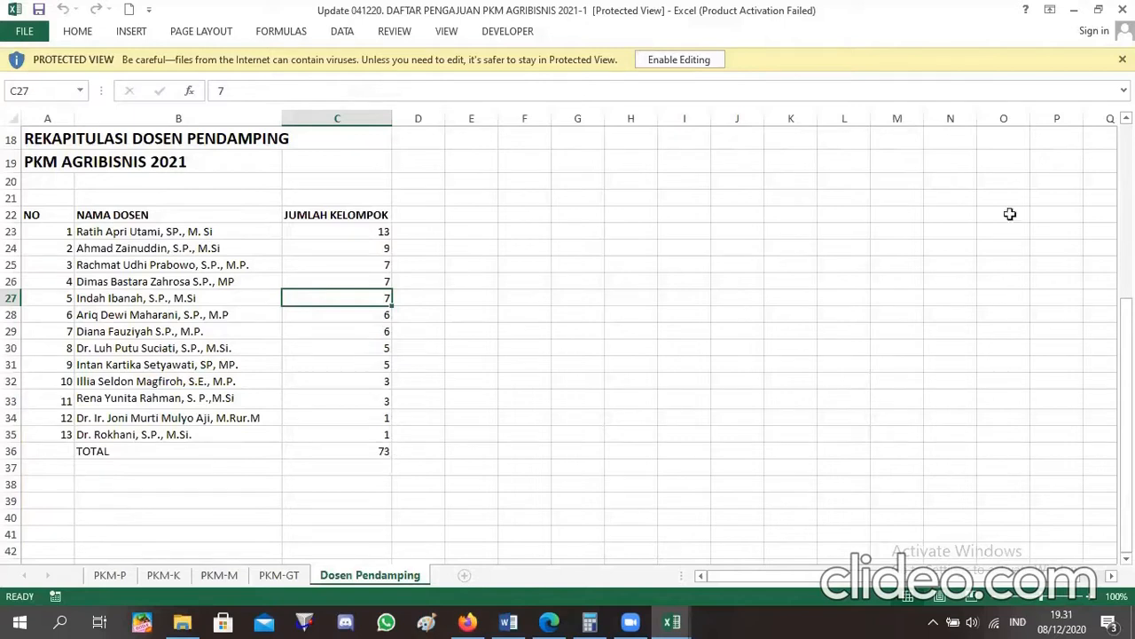
Step: Switch back to the course page in Firefox and open the Sesi #3 assignment "Siap menampung penulisan BAB 1 kalian"
{"action": "mouse_move", "coordinate": [473, 619]}
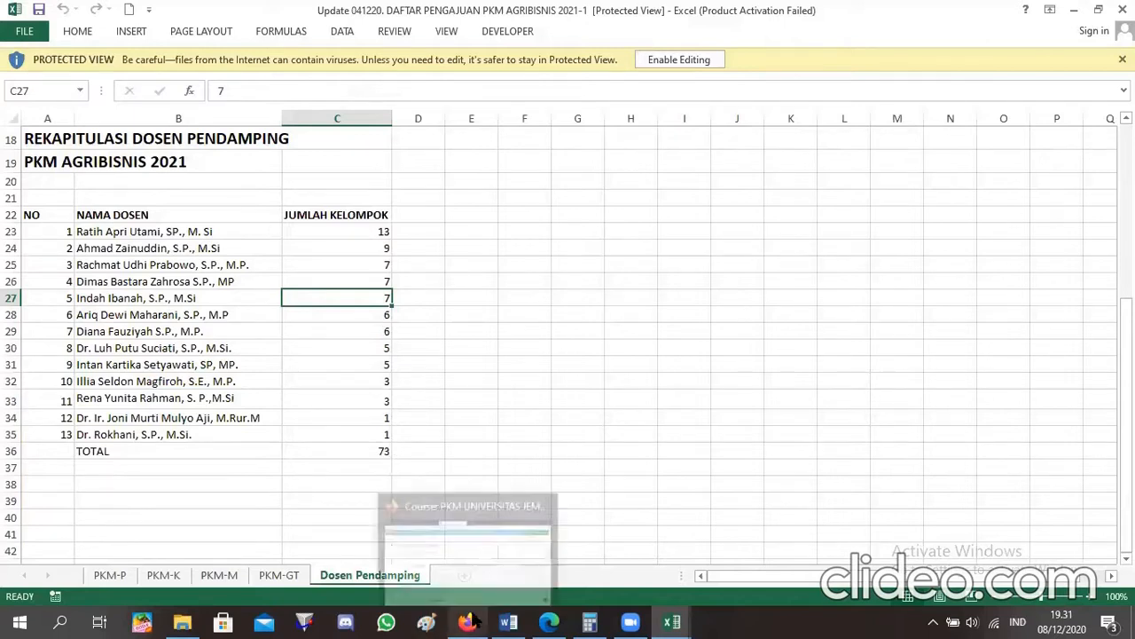
{"action": "left_click", "coordinate": [525, 537]}
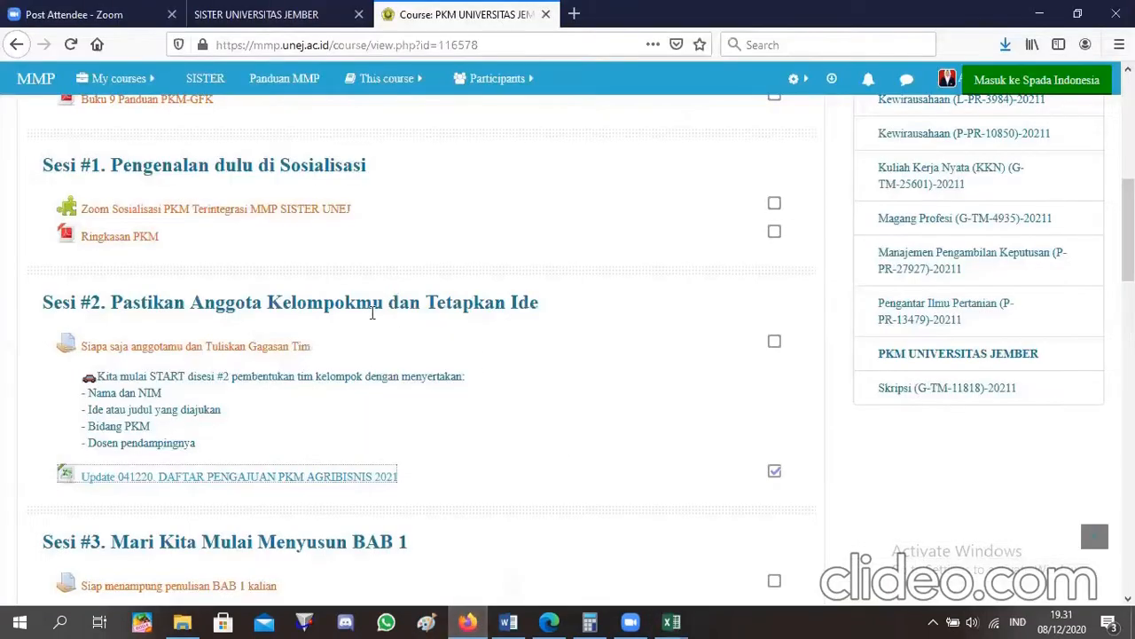
{"action": "scroll", "coordinate": [1126, 230], "scroll_direction": "down", "scroll_amount": 5}
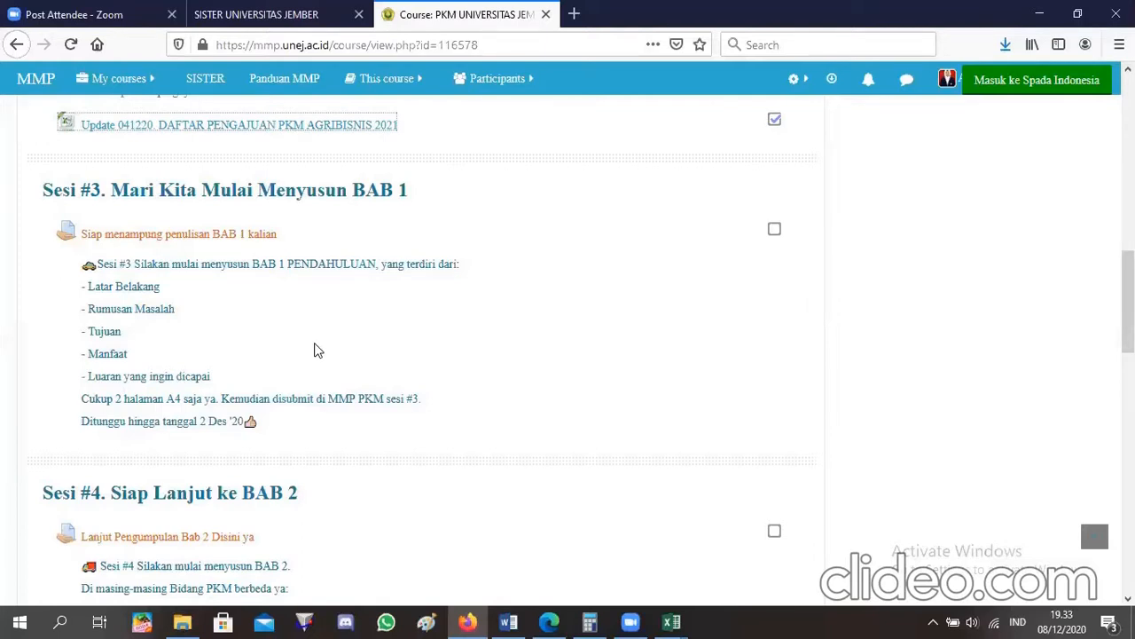
{"action": "left_click", "coordinate": [253, 236]}
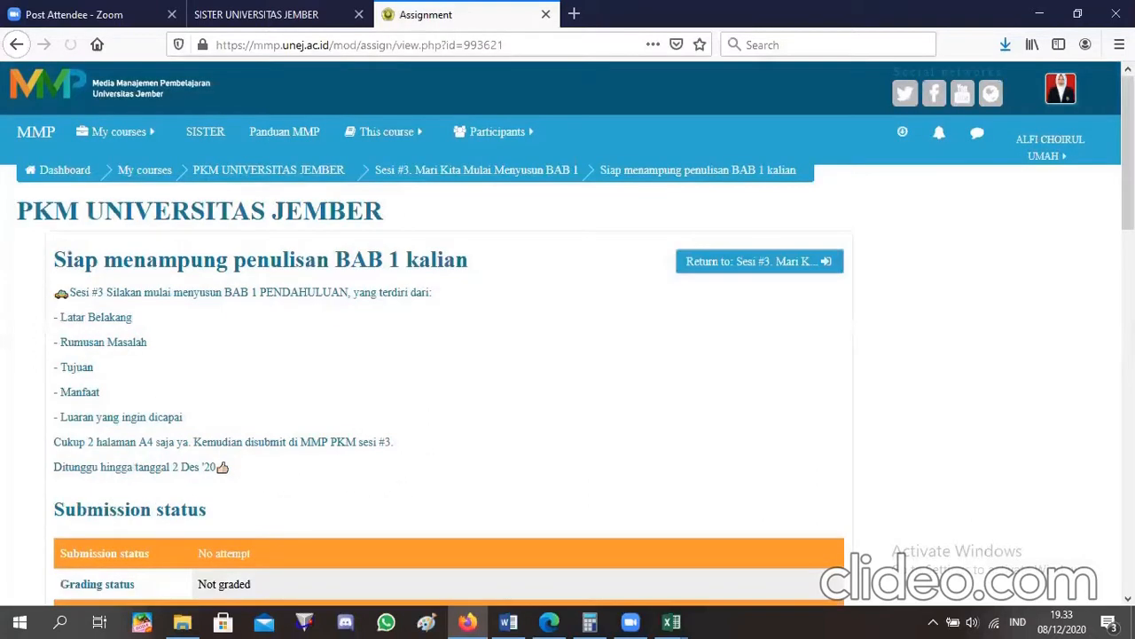
Step: Start a new submission for the BAB 1 assignment and select the Files folder in its file submissions area
{"action": "scroll", "coordinate": [427, 371], "scroll_direction": "down", "scroll_amount": 3}
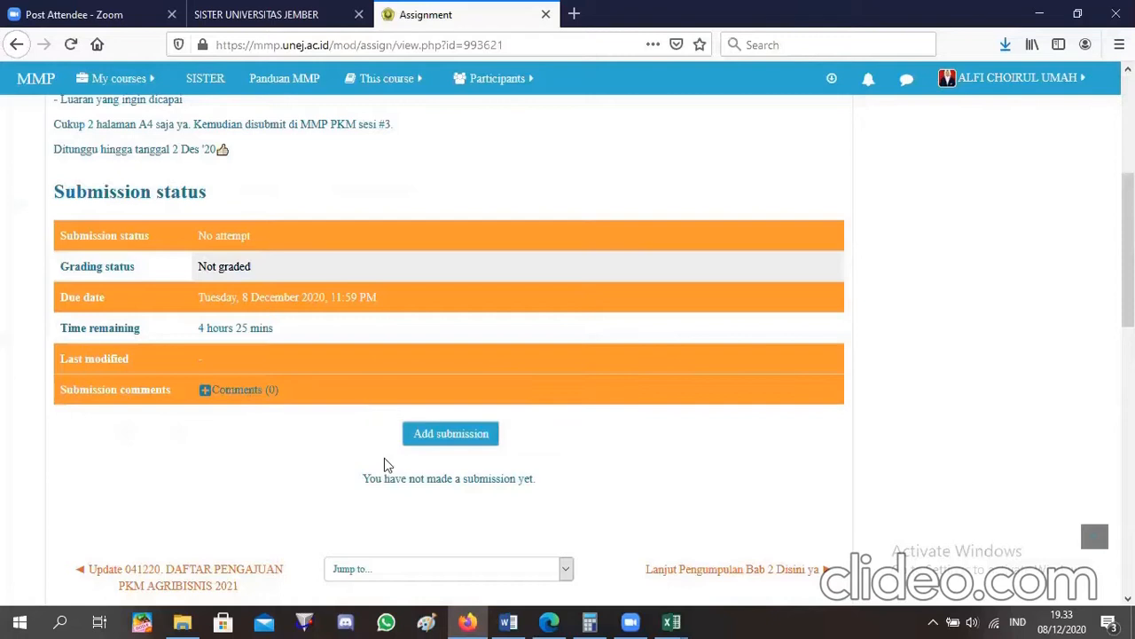
{"action": "left_click", "coordinate": [452, 439]}
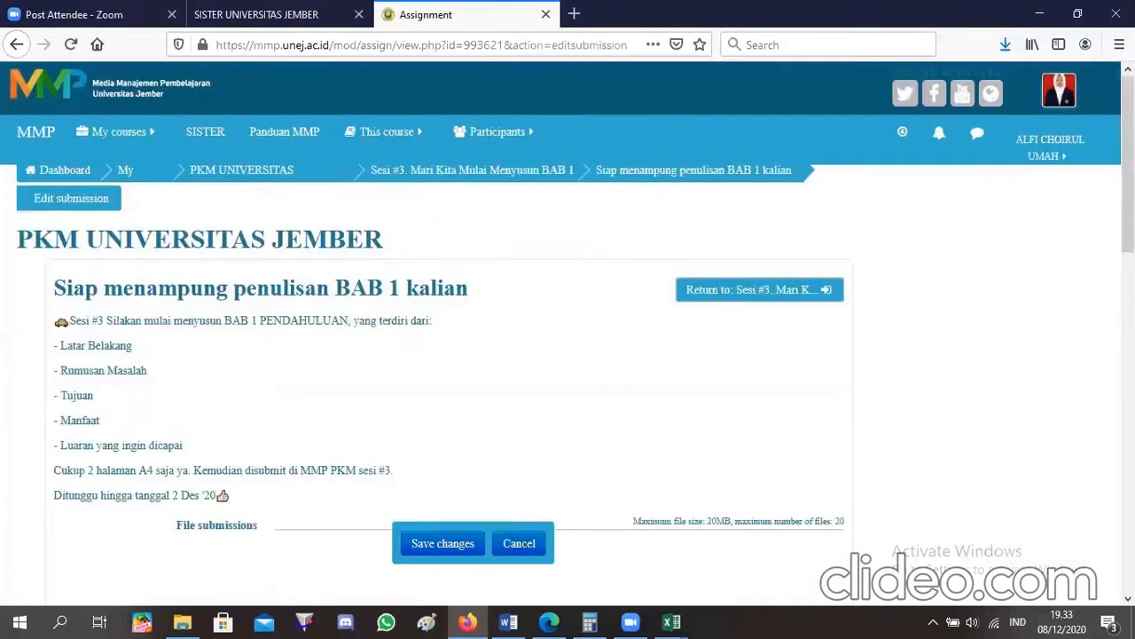
{"action": "scroll", "coordinate": [568, 354], "scroll_direction": "down", "scroll_amount": 1}
{"action": "scroll", "coordinate": [568, 355], "scroll_direction": "down", "scroll_amount": 2}
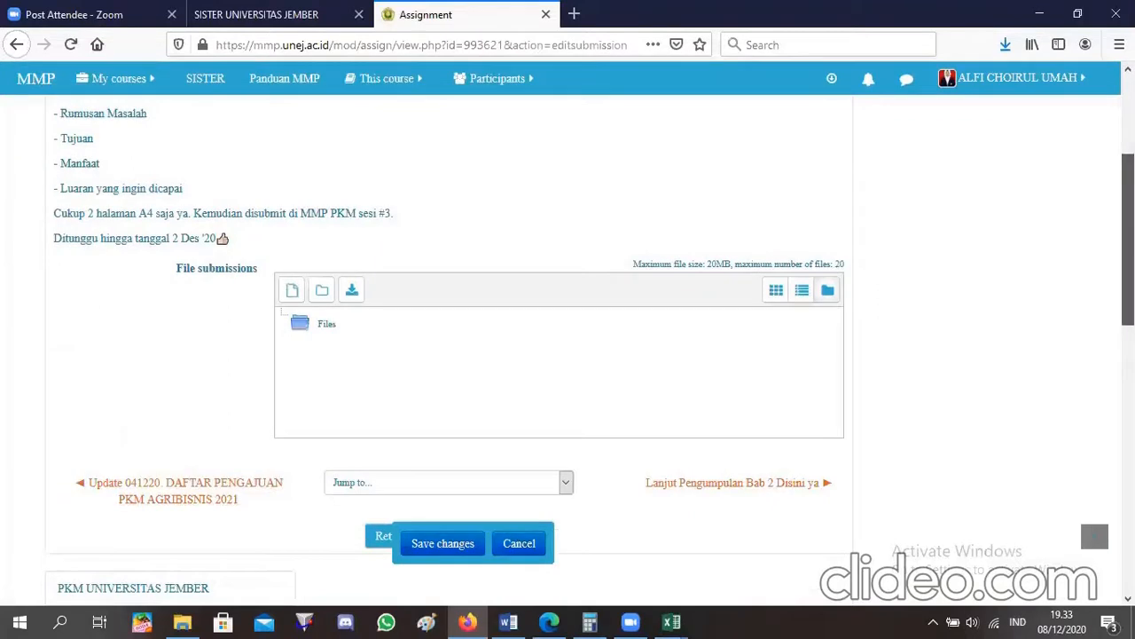
{"action": "scroll", "coordinate": [634, 214], "scroll_direction": "down", "scroll_amount": 1}
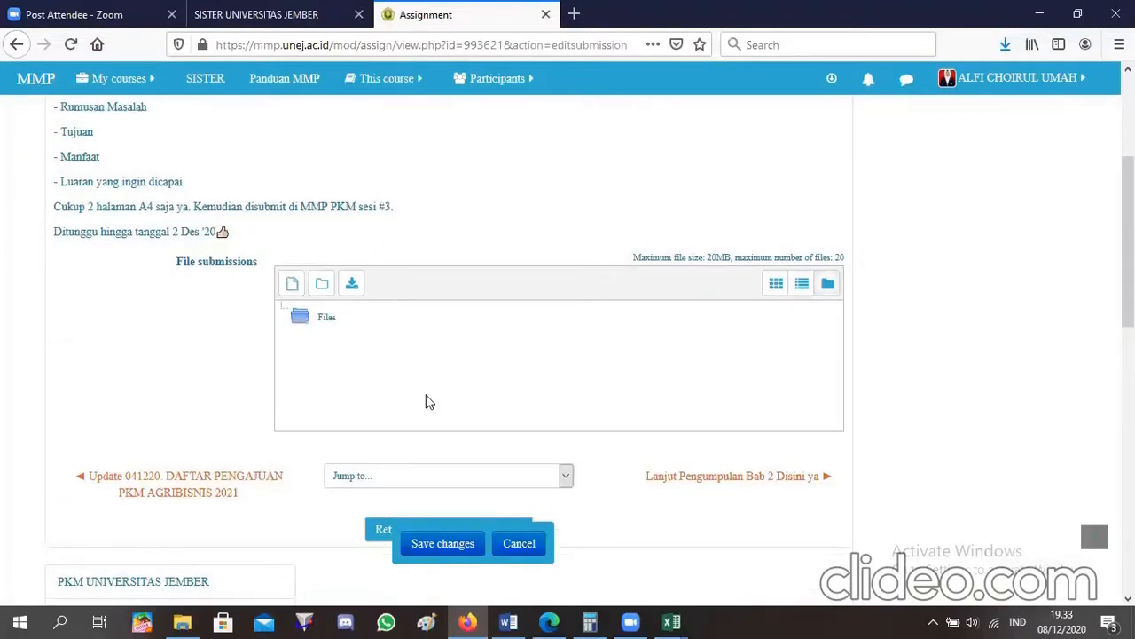
{"action": "left_click", "coordinate": [305, 325]}
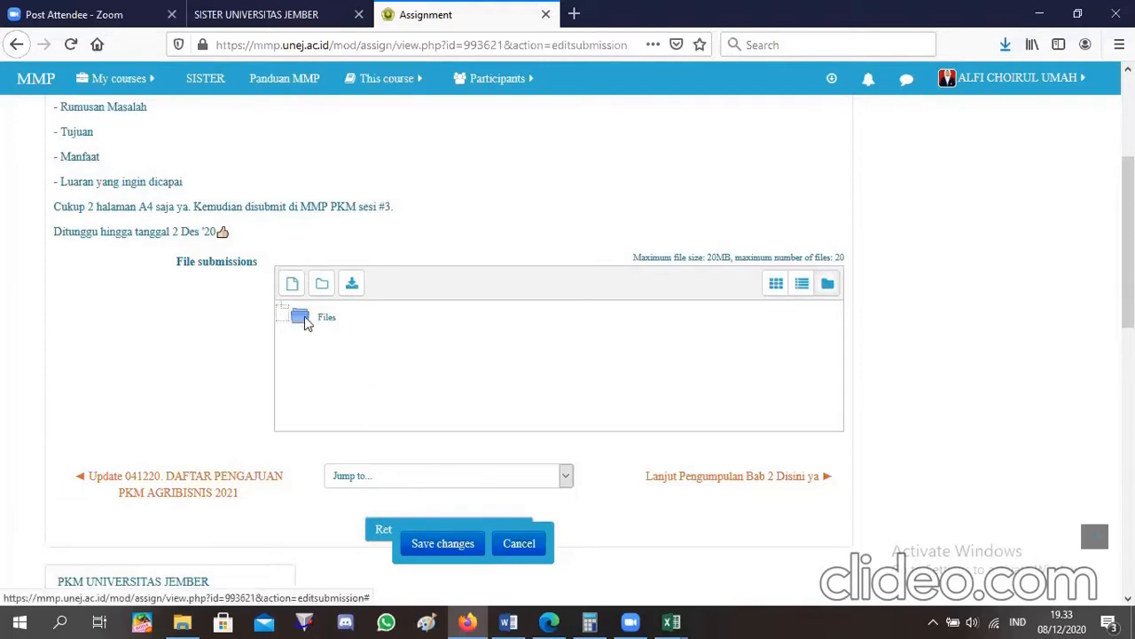
Step: Add the PKM Bab 1 document from the .PKM 2020 folder in File Explorer to the assignment and save the submission
{"action": "left_click", "coordinate": [184, 621]}
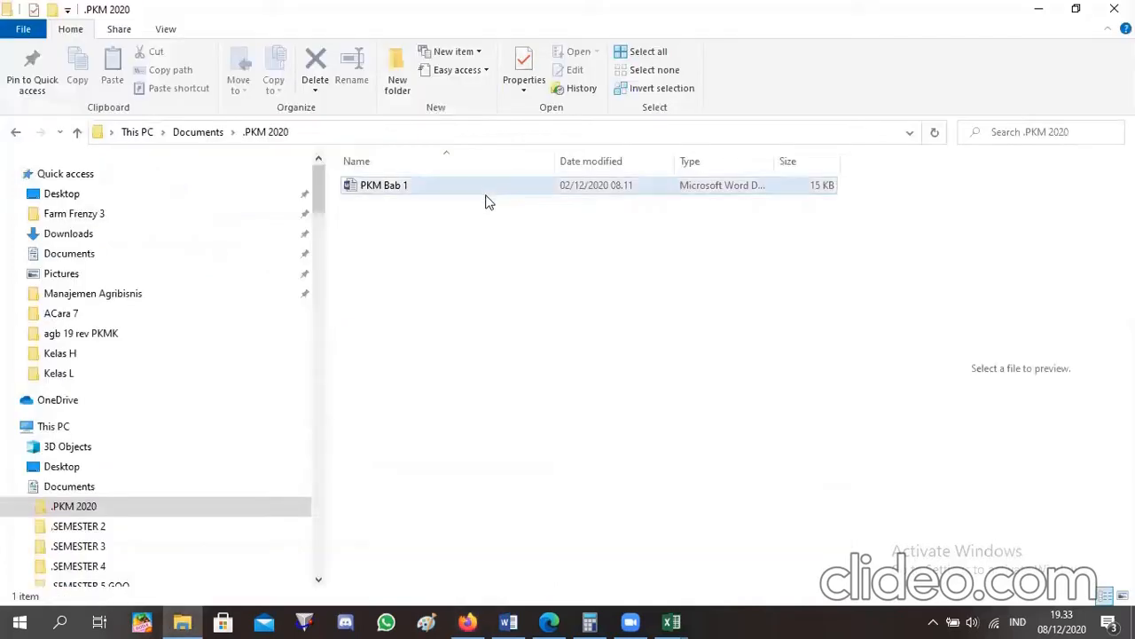
{"action": "left_click", "coordinate": [486, 195]}
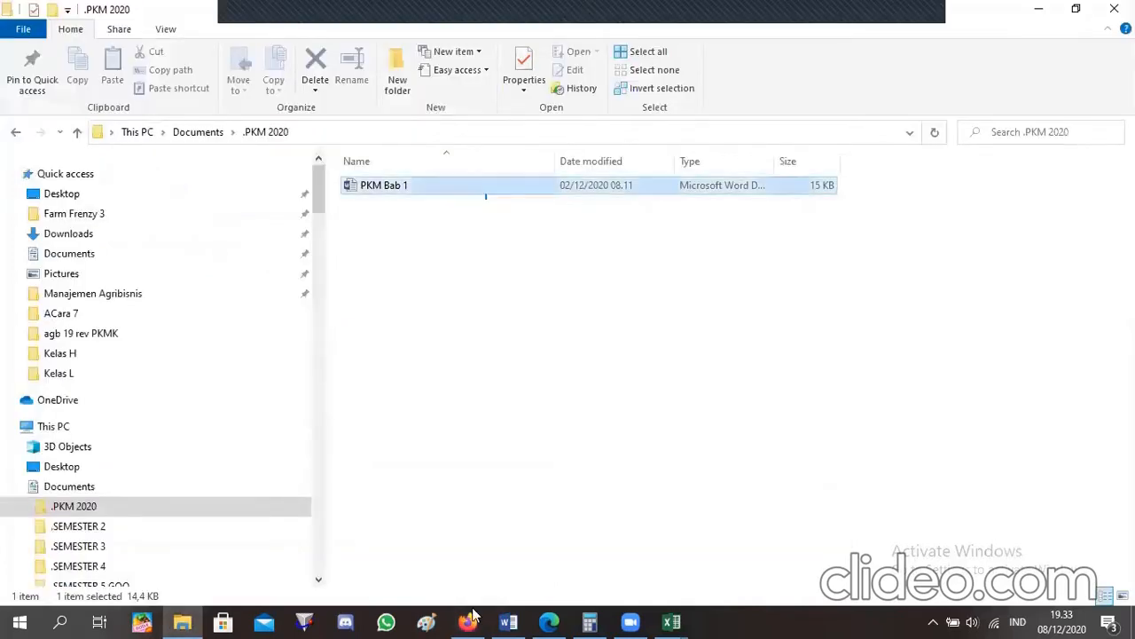
{"action": "left_click", "coordinate": [523, 264]}
{"action": "left_click", "coordinate": [504, 215]}
{"action": "left_click_drag", "start_coordinate": [468, 188], "coordinate": [513, 337]}
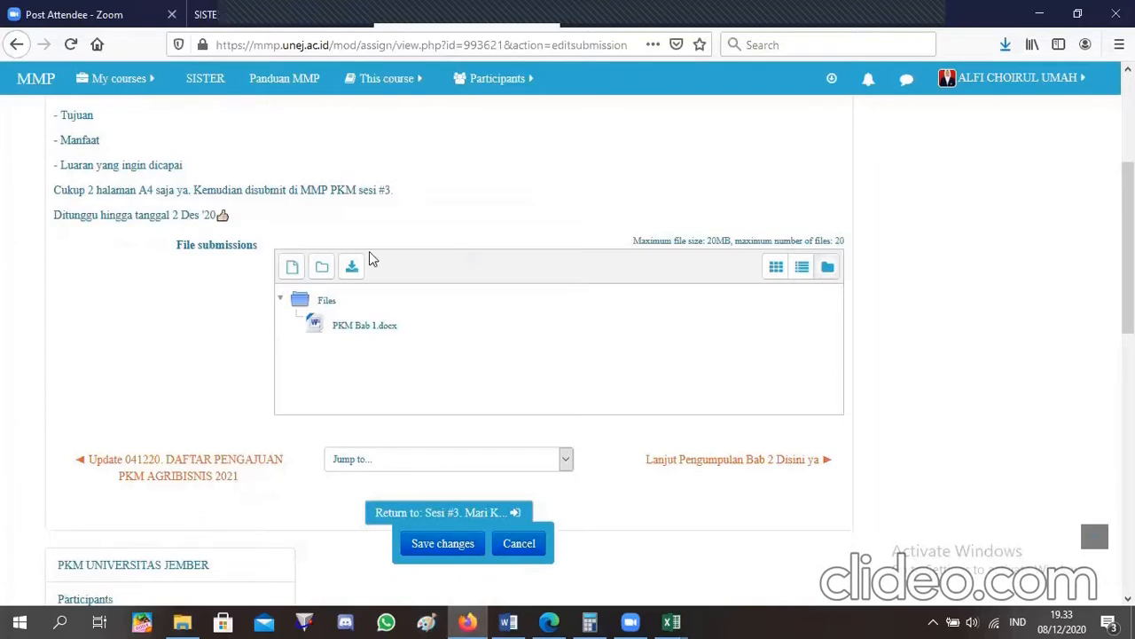
{"action": "left_click", "coordinate": [447, 548]}
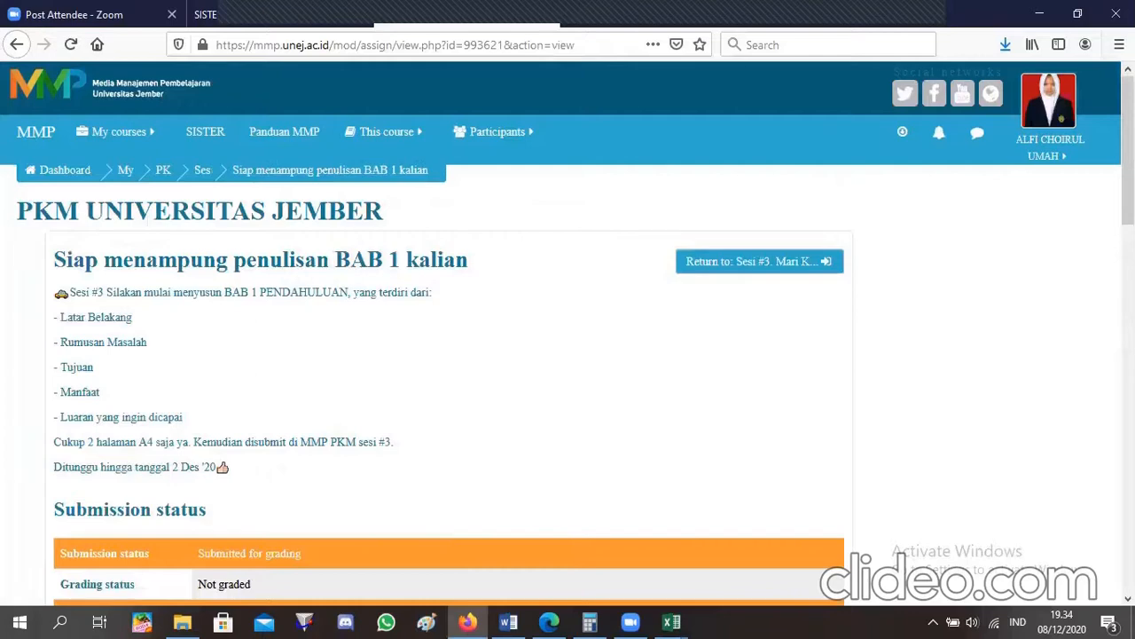
Step: Review the submission status, submitted file and feedback comments of the BAB 1 assignment
{"action": "scroll", "coordinate": [568, 334], "scroll_direction": "down", "scroll_amount": 1}
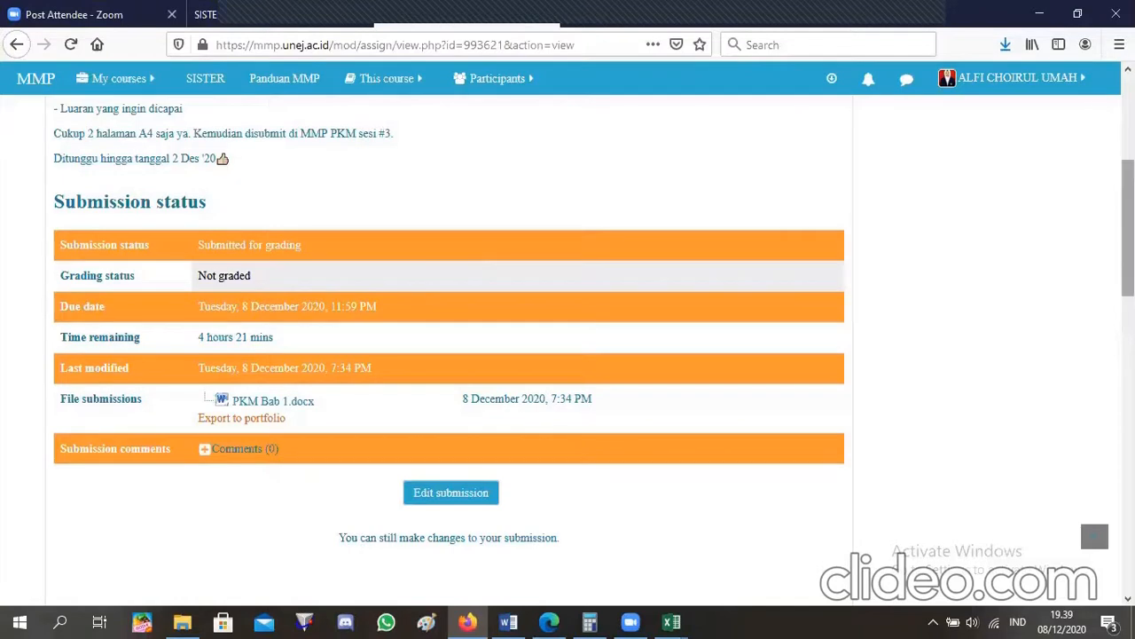
{"action": "scroll", "coordinate": [449, 354], "scroll_direction": "down", "scroll_amount": 2}
{"action": "scroll", "coordinate": [339, 390], "scroll_direction": "down", "scroll_amount": 2}
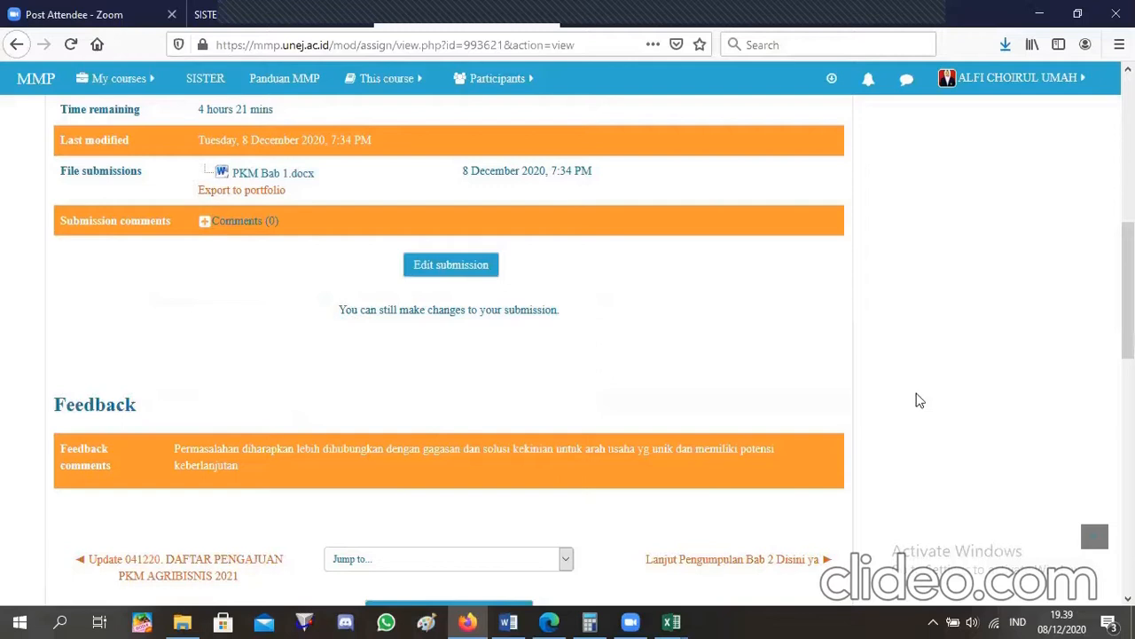
Step: Go back to the BAB 1 assignment's main page and recheck its submission status, submitted file and feedback comments
{"action": "left_click", "coordinate": [387, 78]}
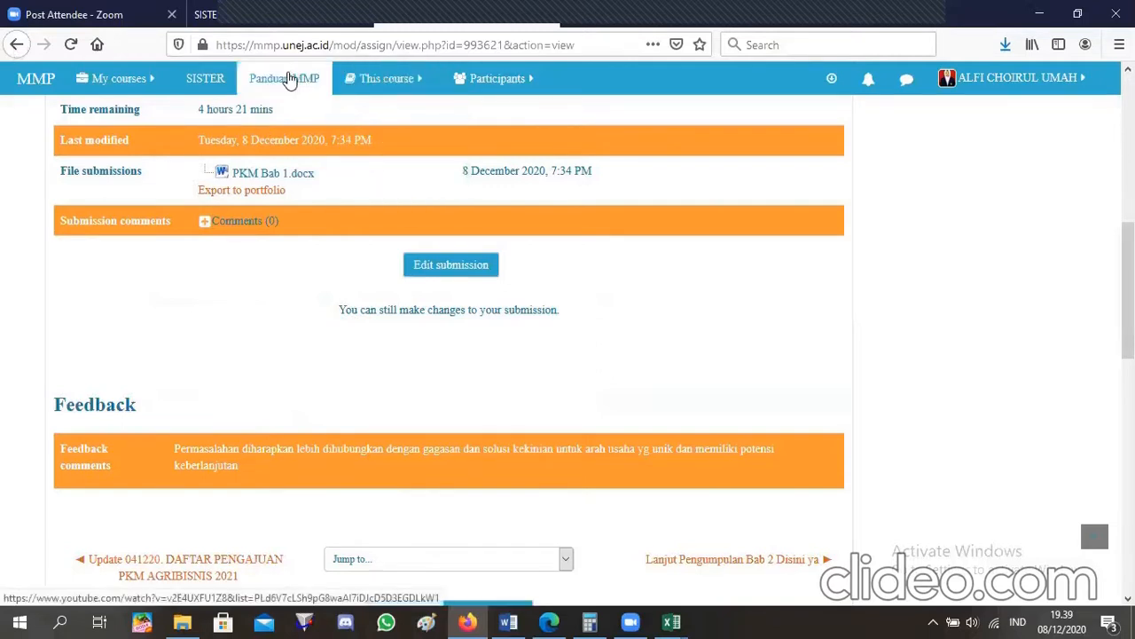
{"action": "mouse_move", "coordinate": [80, 81]}
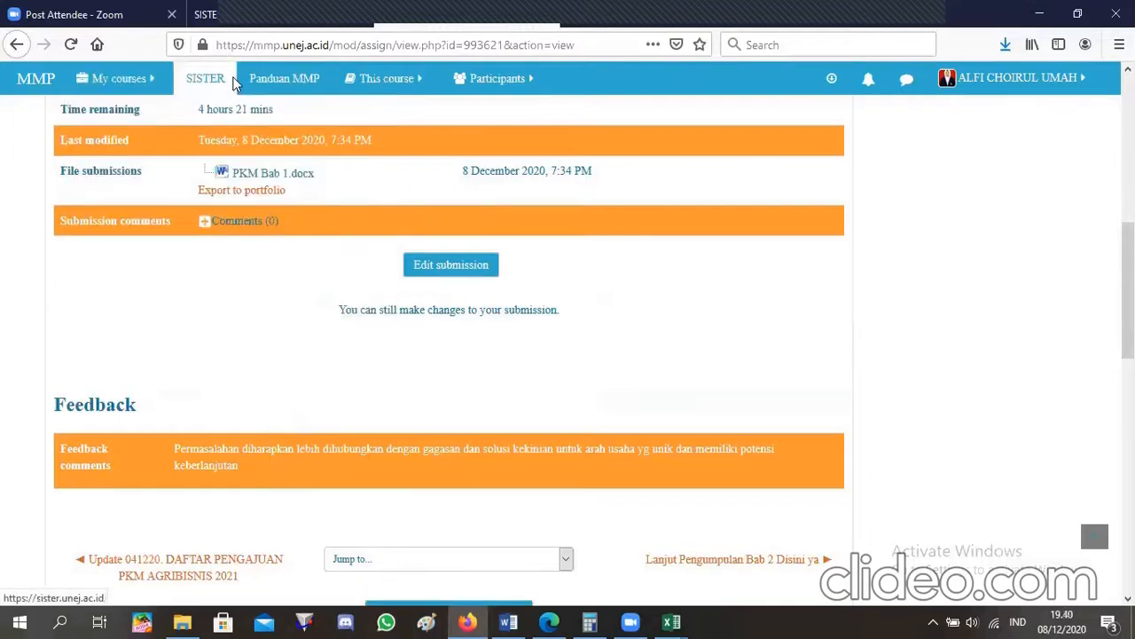
{"action": "left_click", "coordinate": [18, 44]}
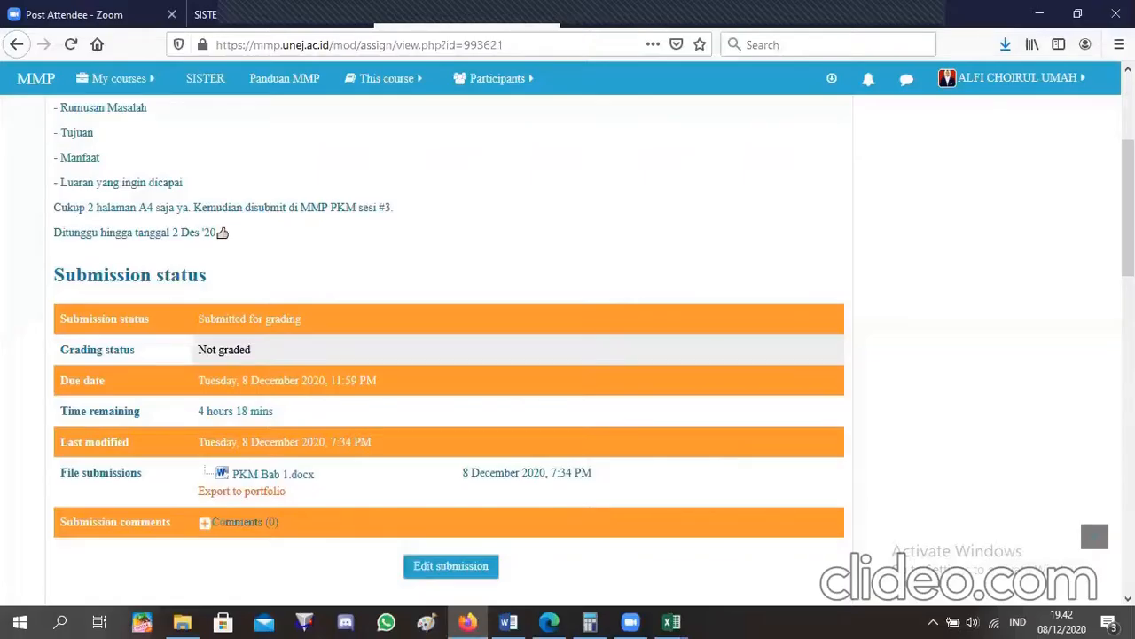
{"action": "scroll", "coordinate": [449, 355], "scroll_direction": "down", "scroll_amount": 2}
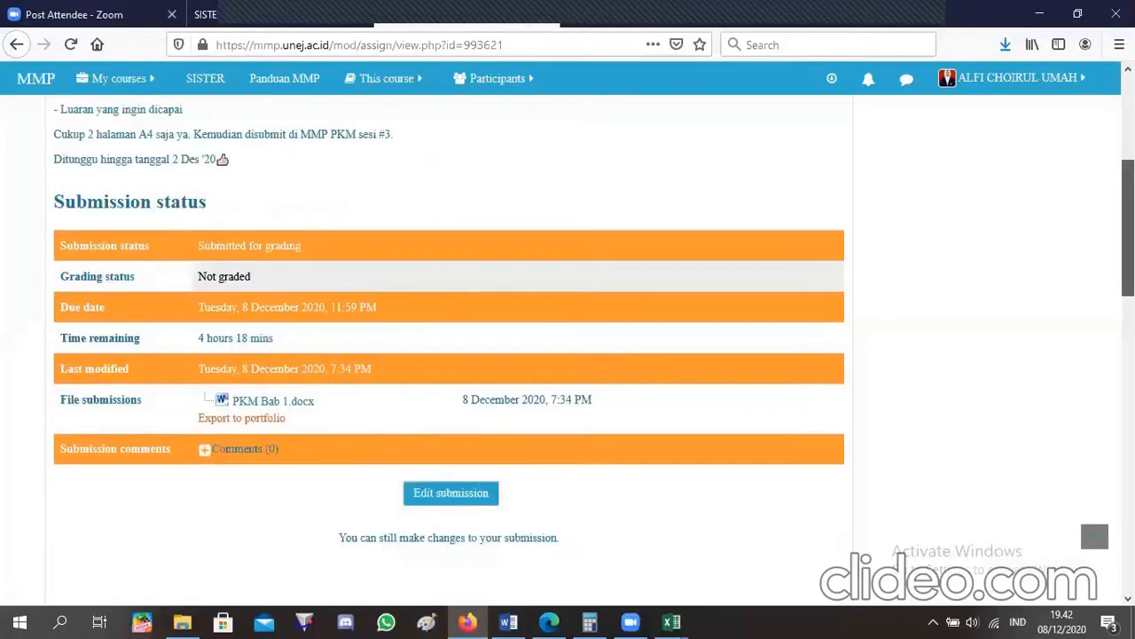
{"action": "scroll", "coordinate": [449, 355], "scroll_direction": "down", "scroll_amount": 5}
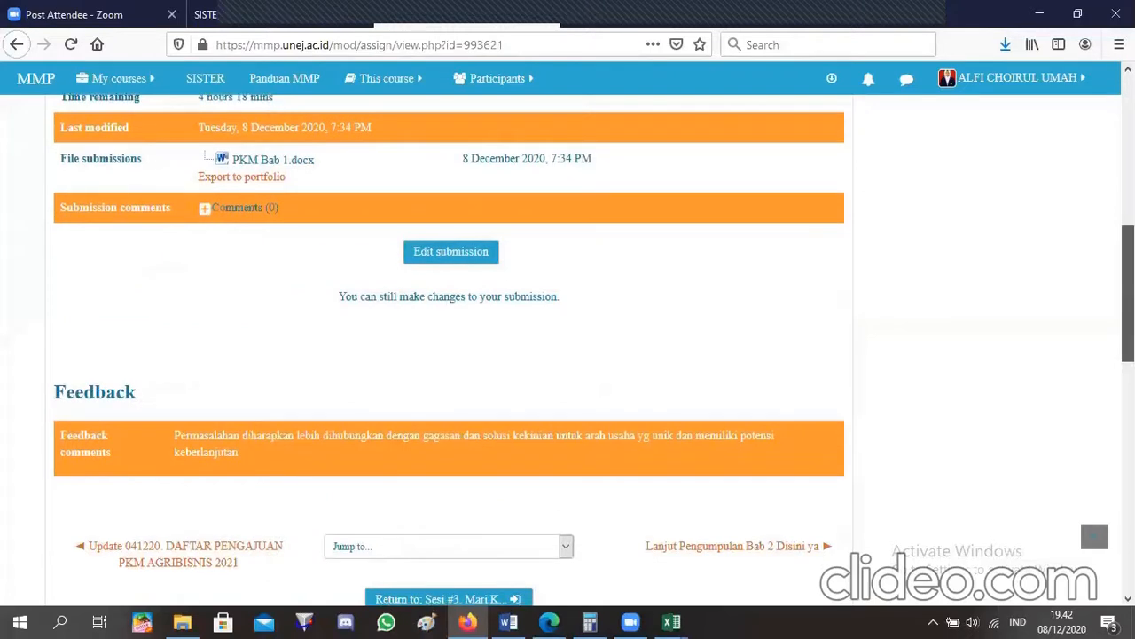
{"action": "scroll", "coordinate": [449, 355], "scroll_direction": "up", "scroll_amount": 8}
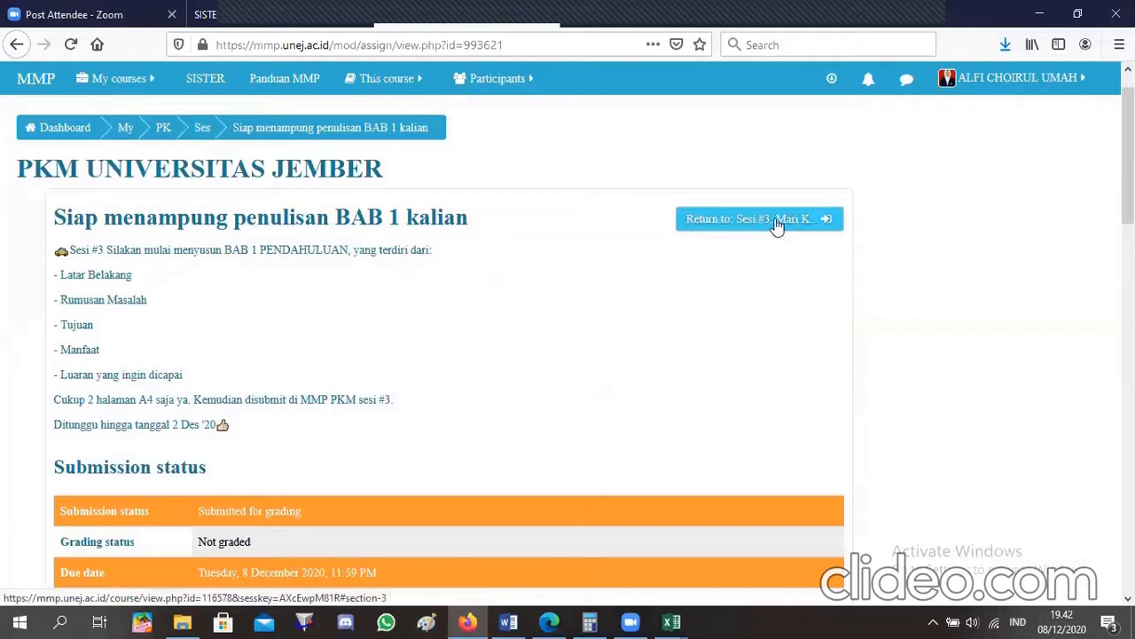
Step: Return to Sesi #3 on the course page and open the Sesi #4 assignment "Lanjut Pengumpulan Bab 2 Disini ya"
{"action": "left_click", "coordinate": [777, 224]}
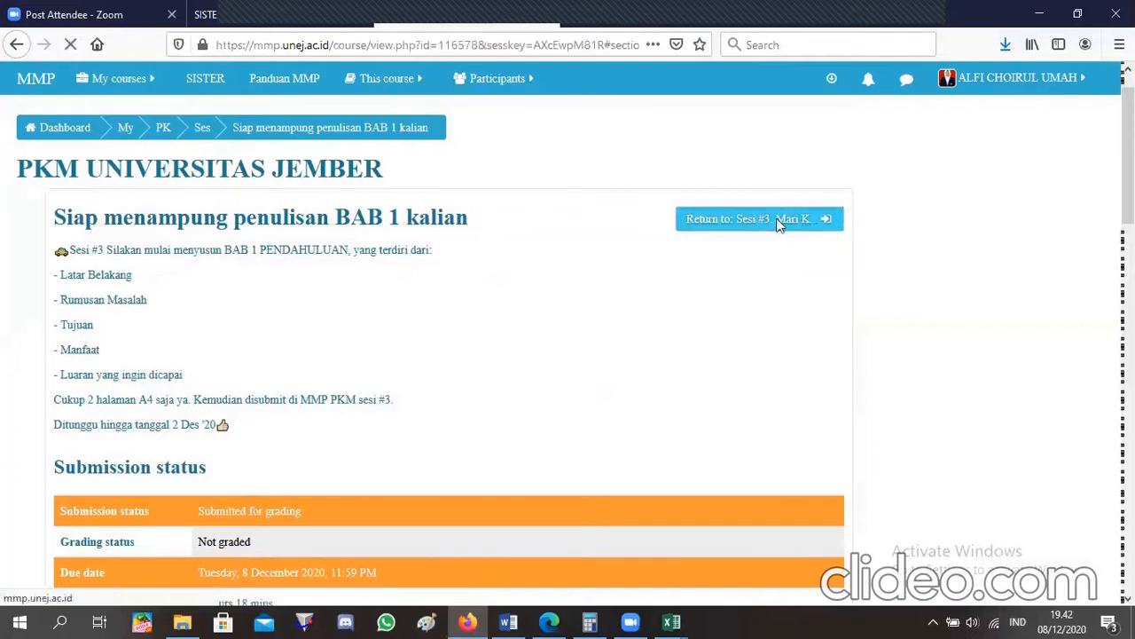
{"action": "left_click", "coordinate": [1057, 142]}
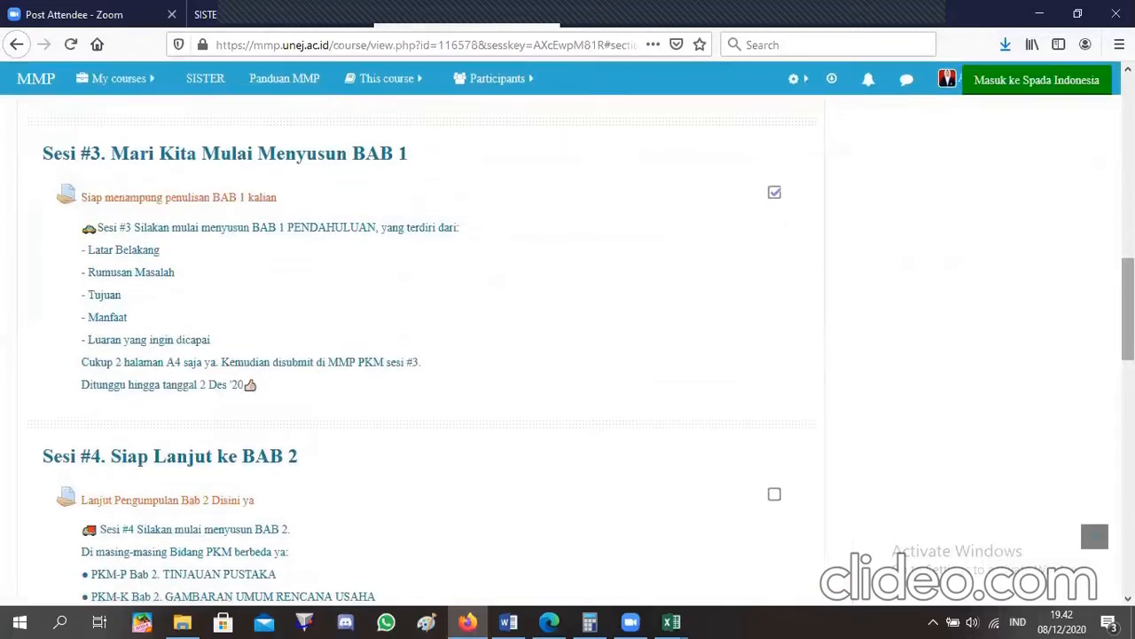
{"action": "left_click_drag", "start_coordinate": [1129, 307], "coordinate": [1128, 322]}
{"action": "scroll", "coordinate": [426, 355], "scroll_direction": "up", "scroll_amount": 2}
{"action": "scroll", "coordinate": [426, 354], "scroll_direction": "down", "scroll_amount": 3}
{"action": "scroll", "coordinate": [425, 355], "scroll_direction": "down", "scroll_amount": 1}
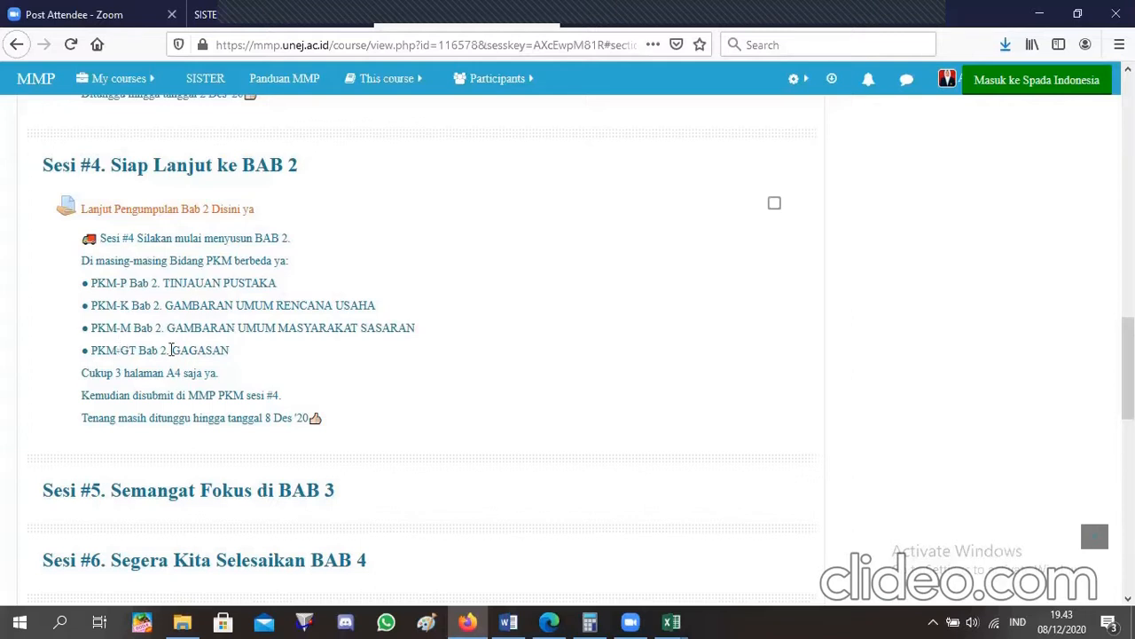
{"action": "left_click", "coordinate": [233, 213]}
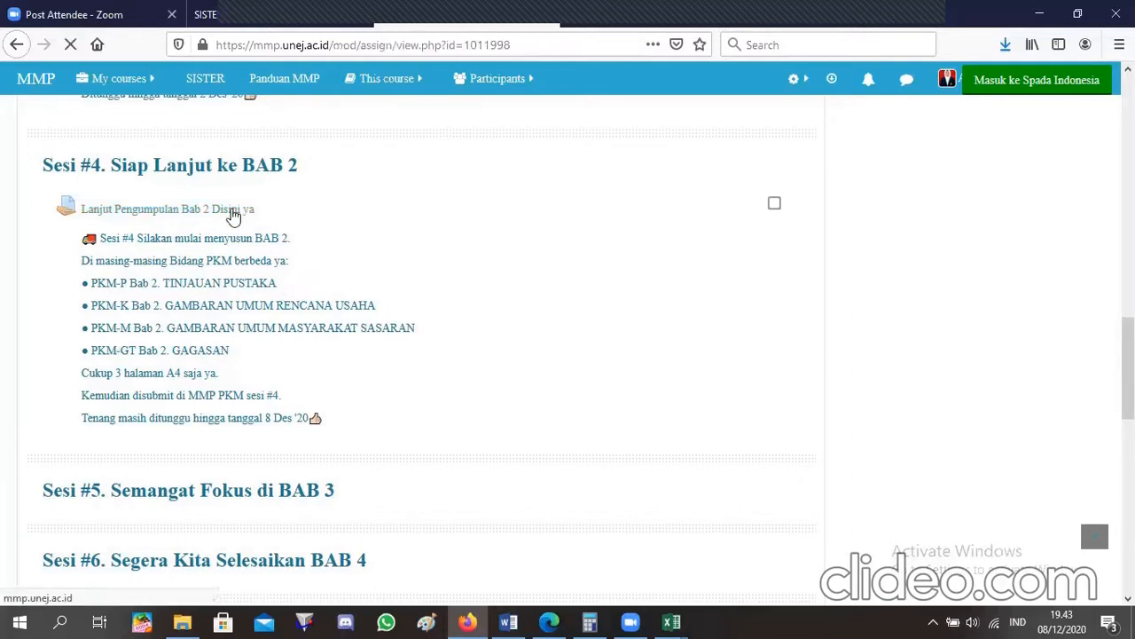
{"action": "left_click", "coordinate": [1047, 131]}
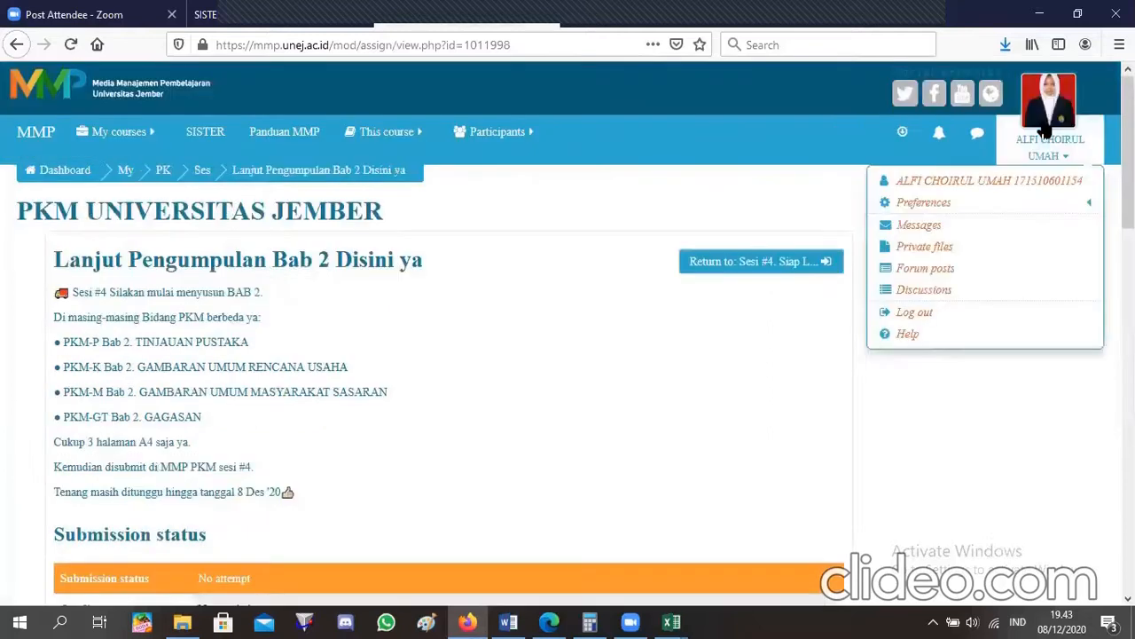
{"action": "left_click", "coordinate": [1047, 131]}
Step: Examine the instructions, due date and submission status of the Bab 2 assignment
{"action": "scroll", "coordinate": [568, 355], "scroll_direction": "down", "scroll_amount": 5}
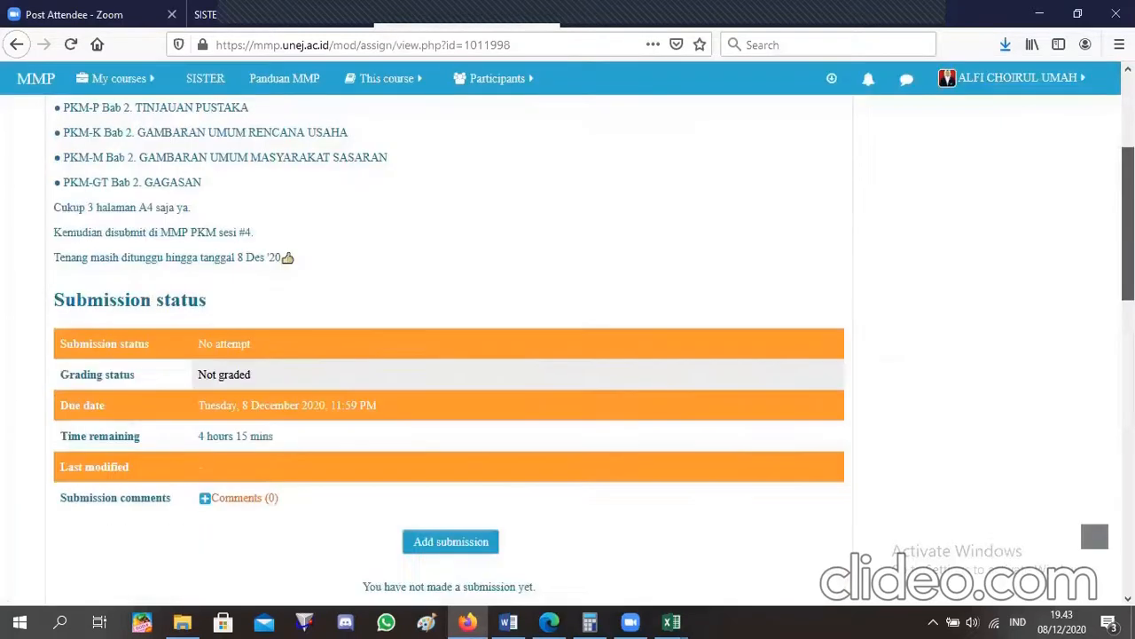
{"action": "scroll", "coordinate": [568, 354], "scroll_direction": "down", "scroll_amount": 2}
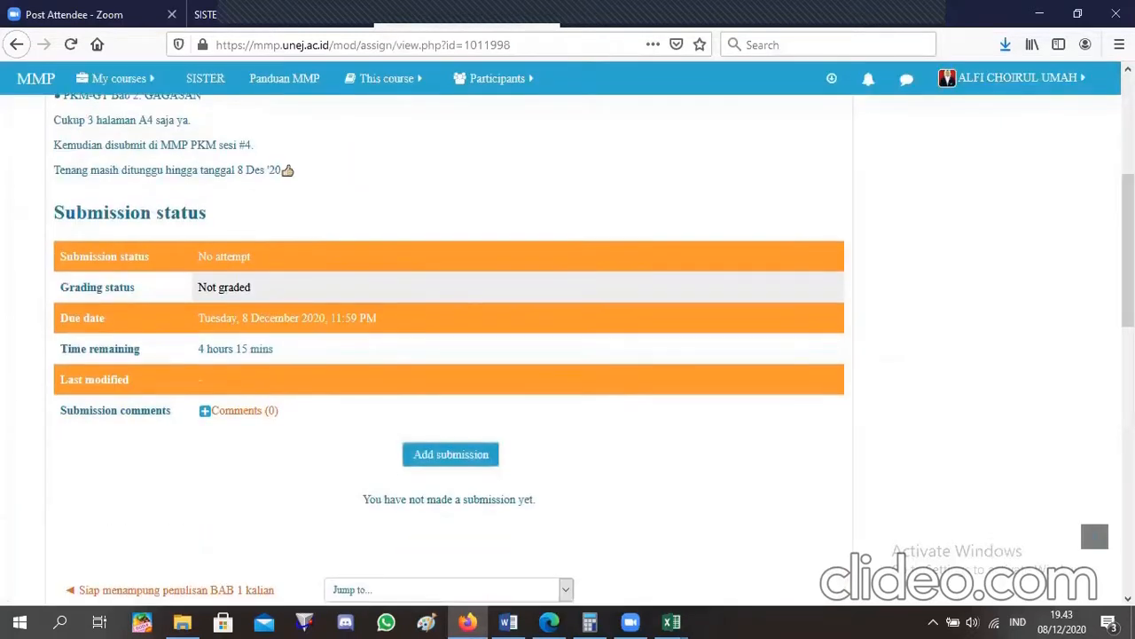
{"action": "scroll", "coordinate": [449, 355], "scroll_direction": "down", "scroll_amount": 2}
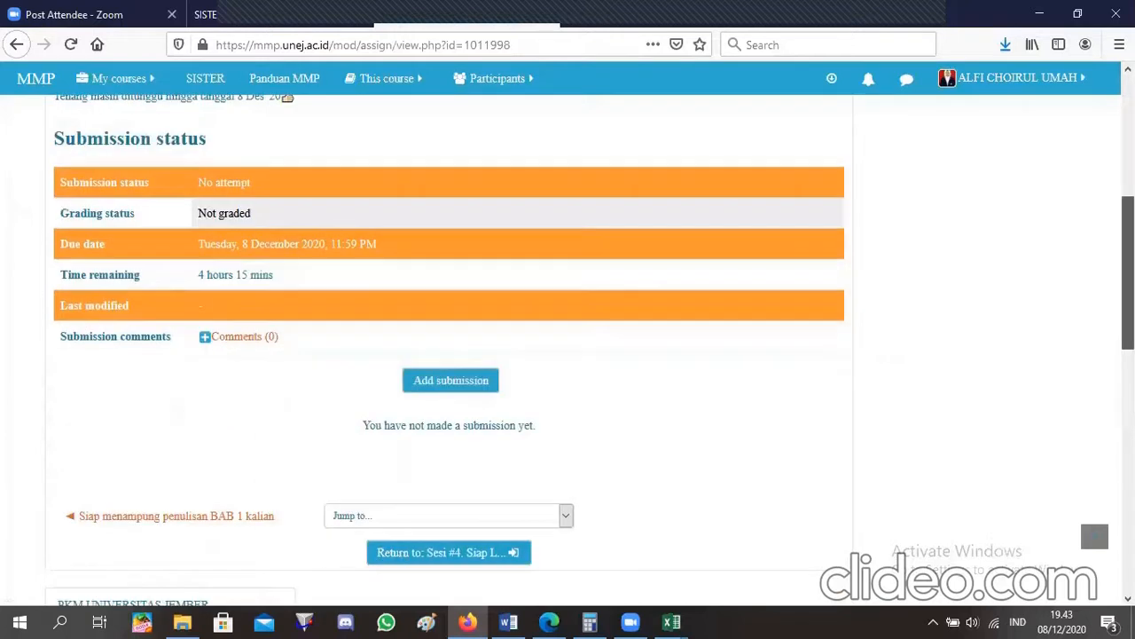
{"action": "scroll", "coordinate": [449, 355], "scroll_direction": "up", "scroll_amount": 6}
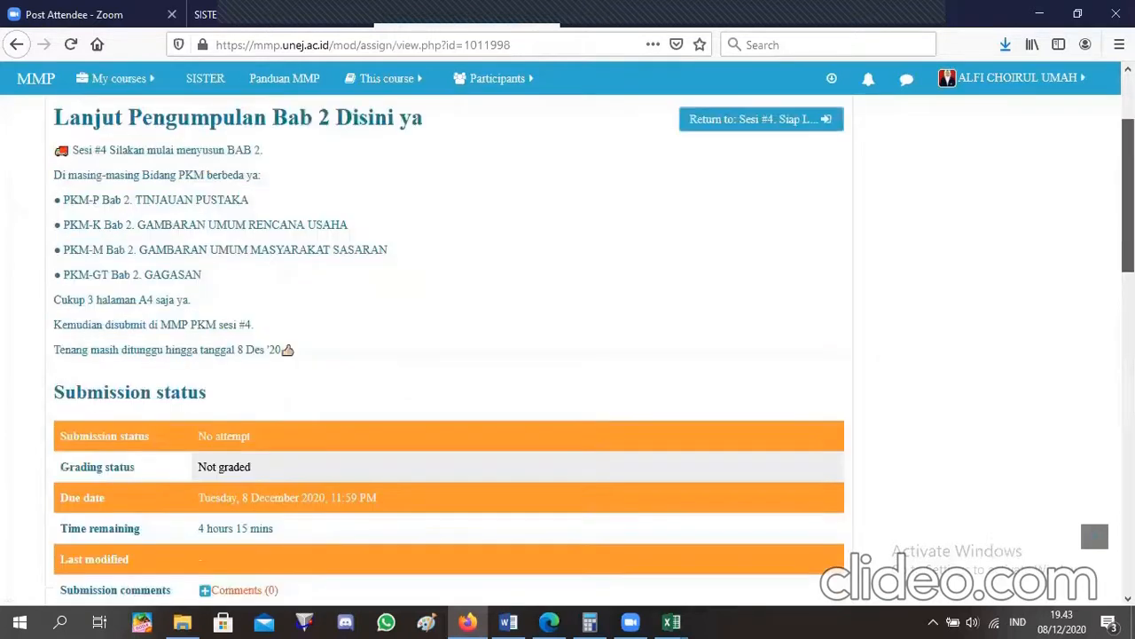
{"action": "scroll", "coordinate": [816, 213], "scroll_direction": "up", "scroll_amount": 2}
Step: Return to Sesi #4 on the course page and look through the sessions that follow it
{"action": "left_click", "coordinate": [810, 215]}
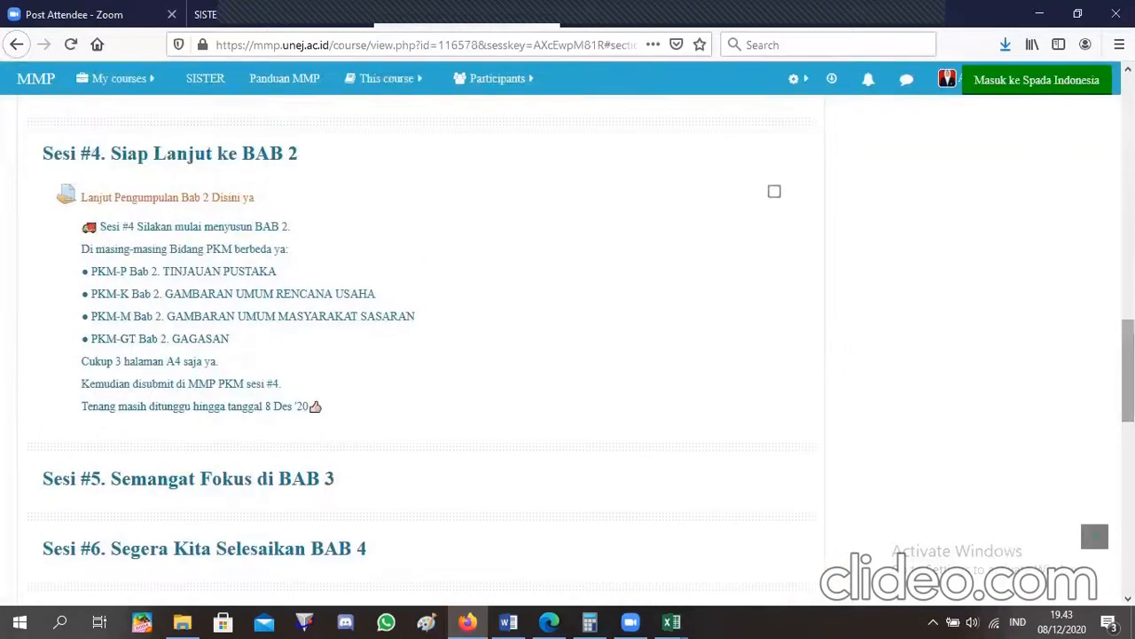
{"action": "scroll", "coordinate": [568, 355], "scroll_direction": "down", "scroll_amount": 3}
{"action": "scroll", "coordinate": [506, 230], "scroll_direction": "down", "scroll_amount": 1}
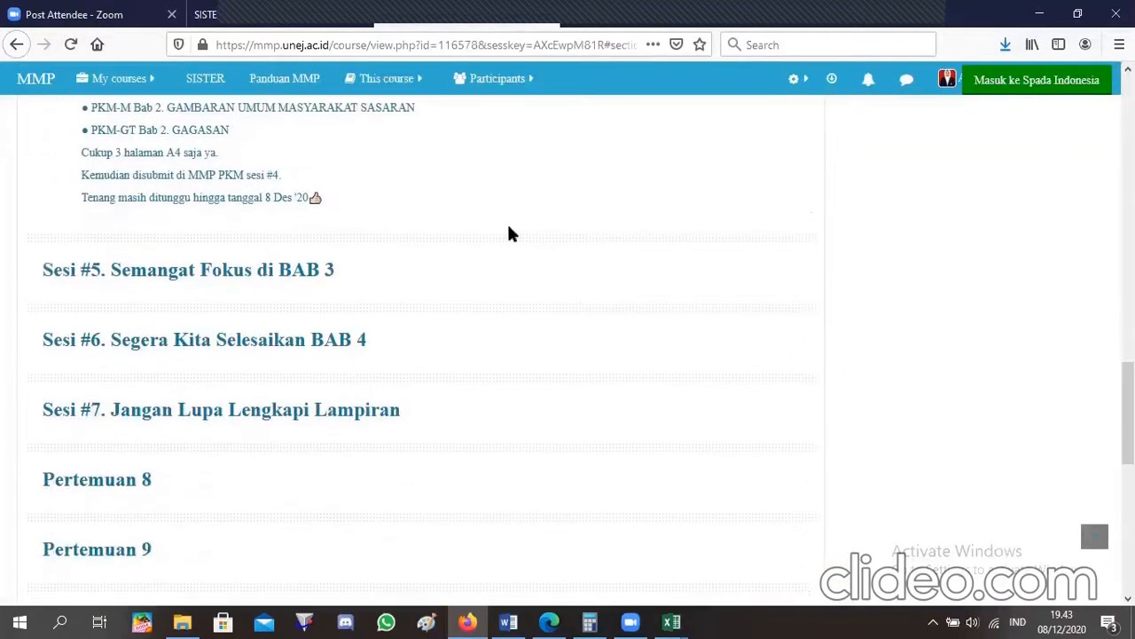